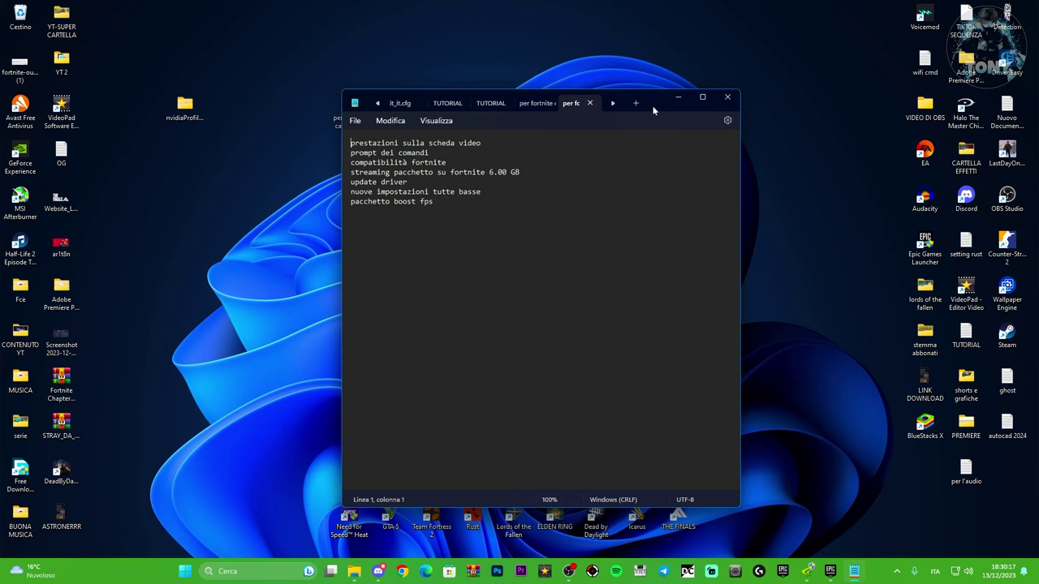
- Review the list of Fortnite optimizations in the open note, and minimize the note
left_click_drag(652, 106, 708, 226)
left_click_drag(487, 198, 240, 109)
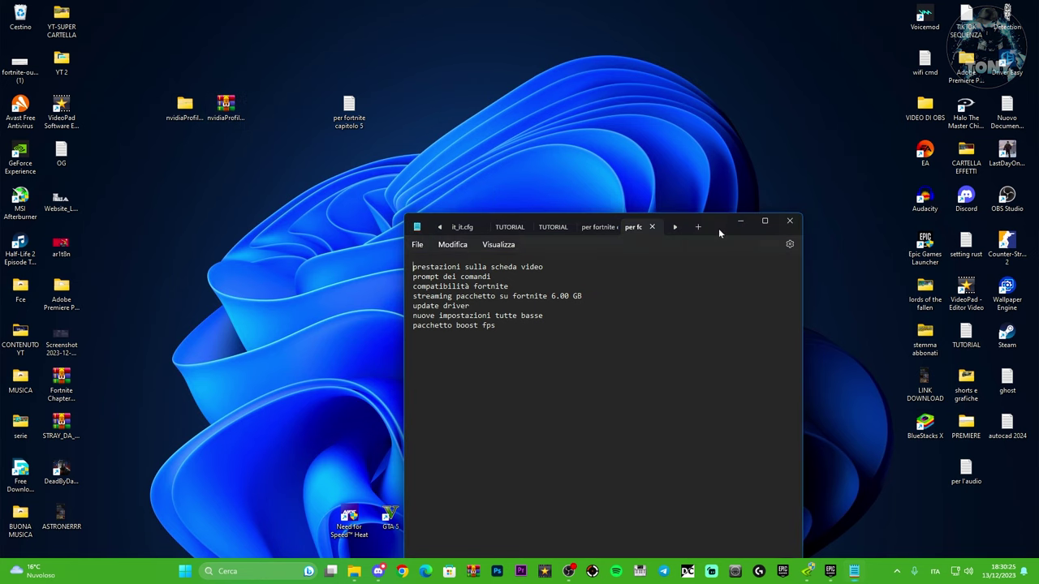
left_click_drag(719, 228, 681, 106)
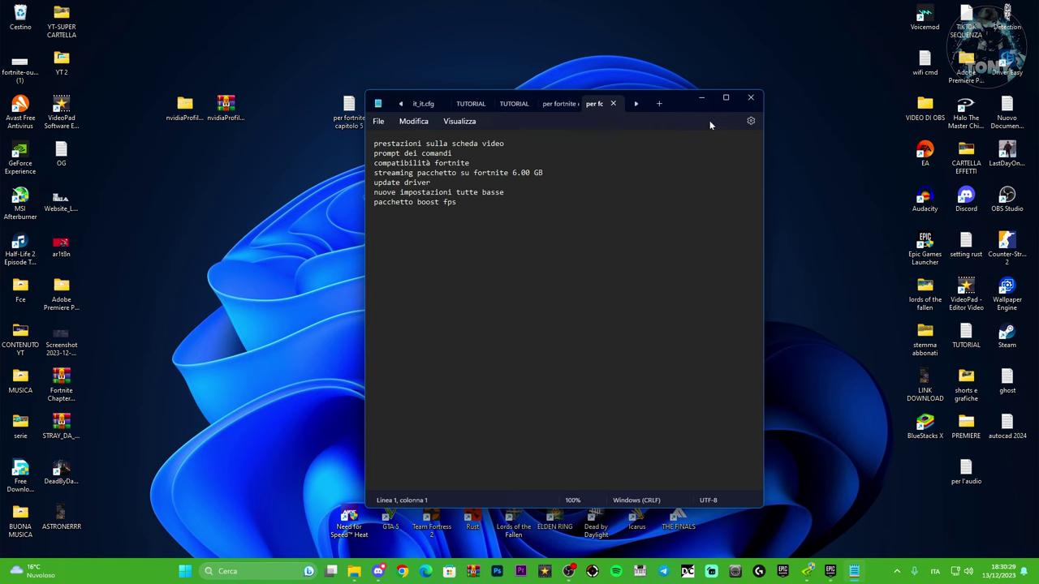
left_click(702, 98)
- Open the Windows Grafica settings under Schermo and start browsing for a desktop application to add
left_click(243, 571)
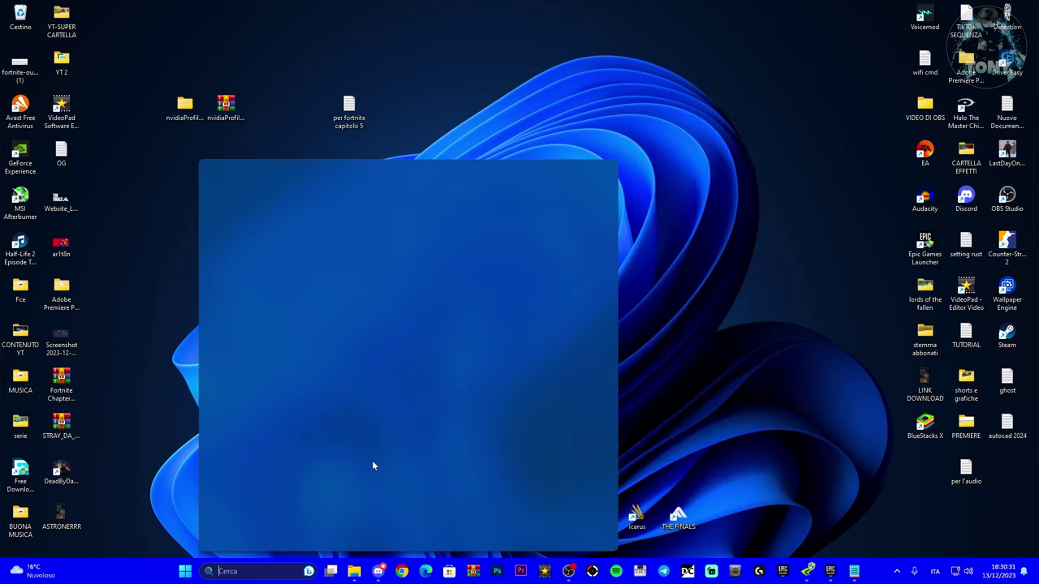
left_click(274, 254)
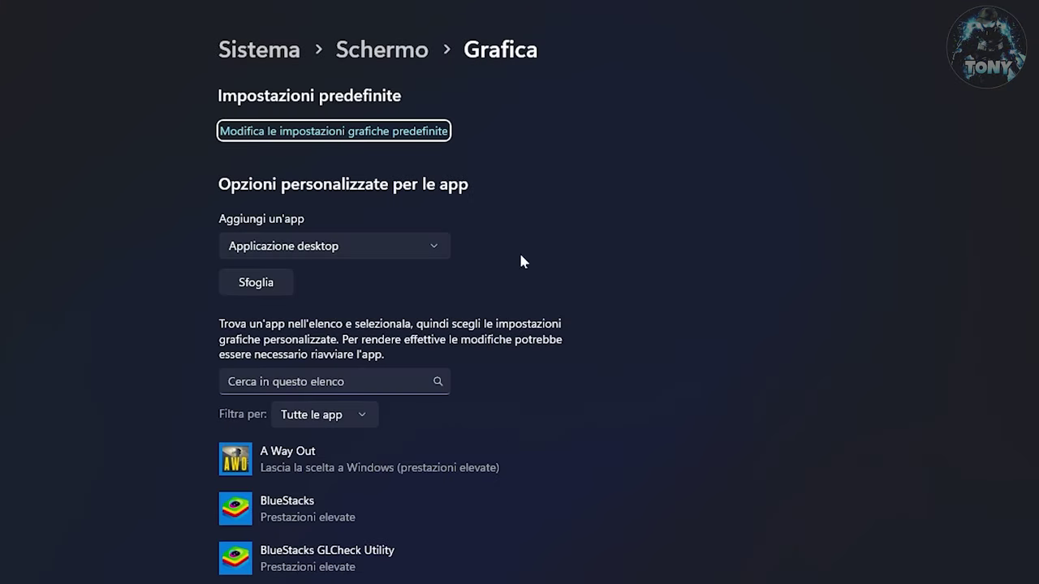
left_click(249, 285)
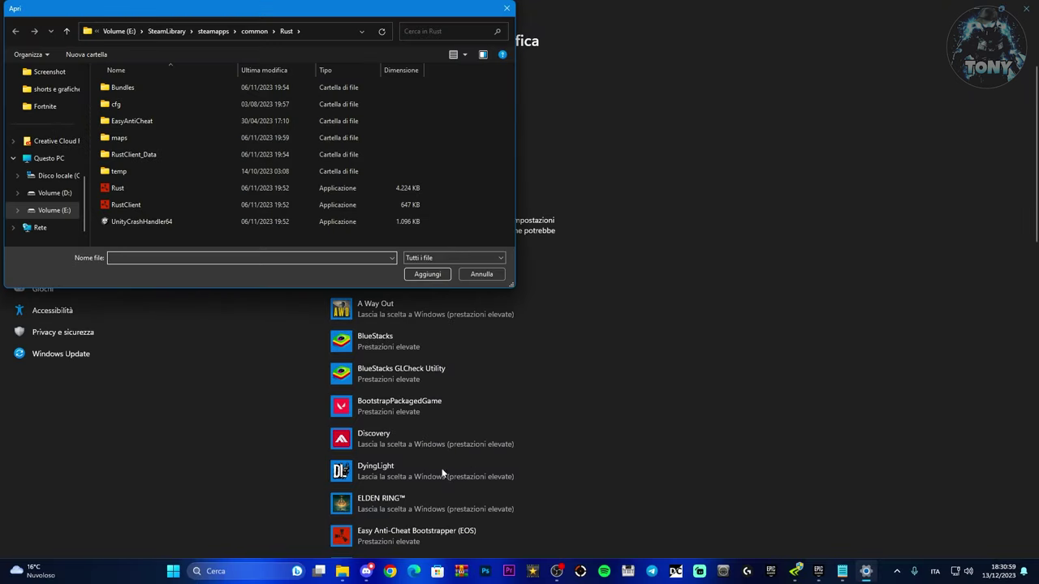
- Add FortniteClient-Win64-Shipping from Fortnite\FortniteGame\Binaries\Win64 on Volume (E:) to the apps with custom graphics options
left_click(50, 210)
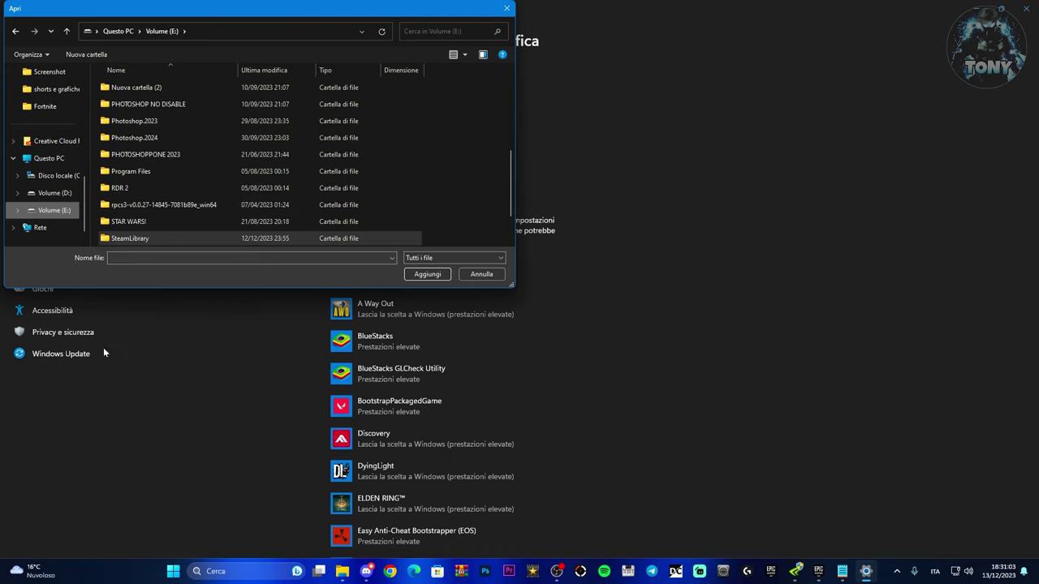
scroll(214, 204, "down", 1)
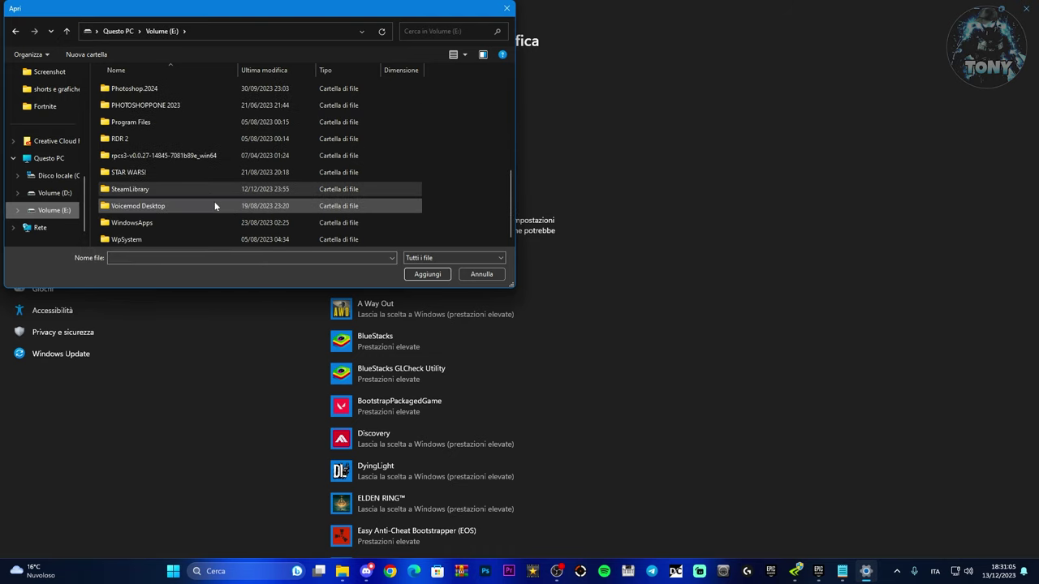
scroll(214, 204, "up", 6)
double_click(184, 189)
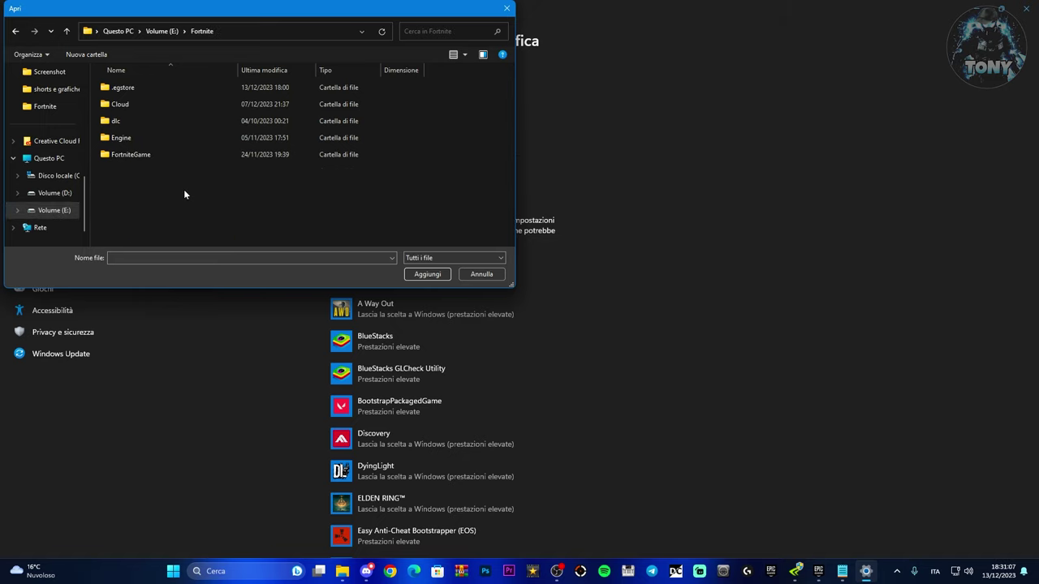
double_click(146, 156)
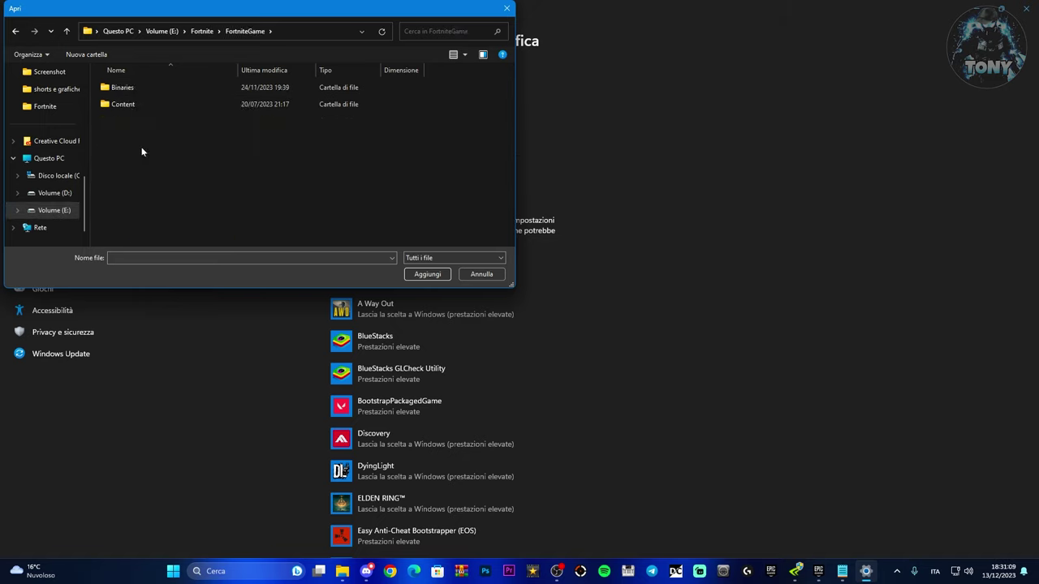
double_click(134, 92)
double_click(139, 107)
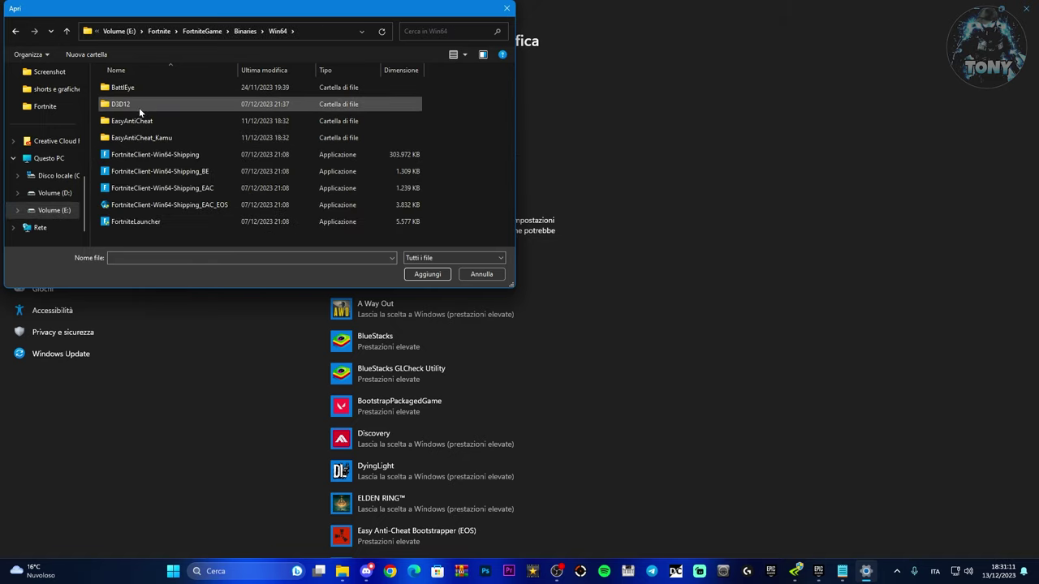
left_click(170, 160)
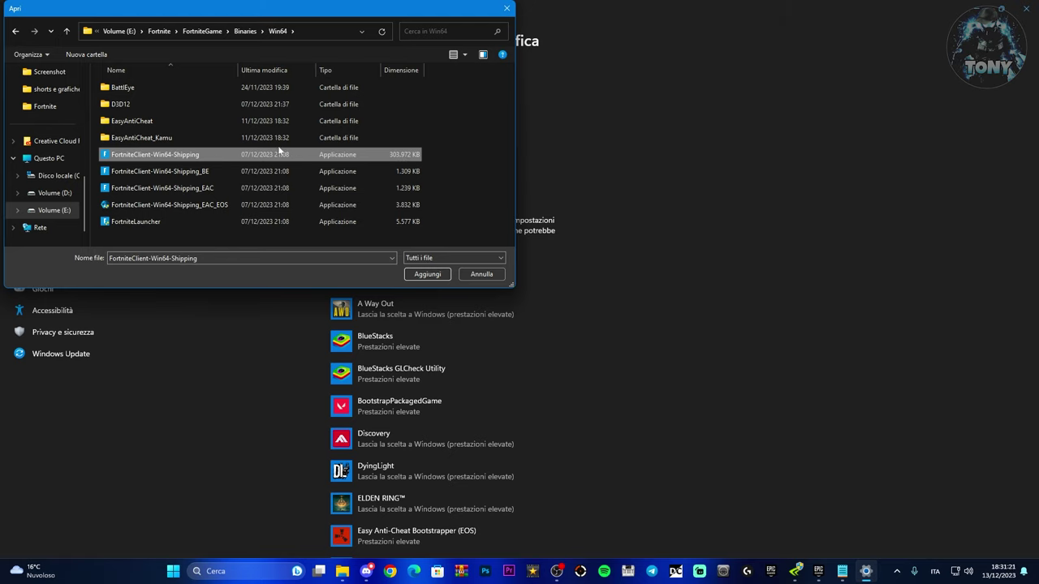
left_click(427, 274)
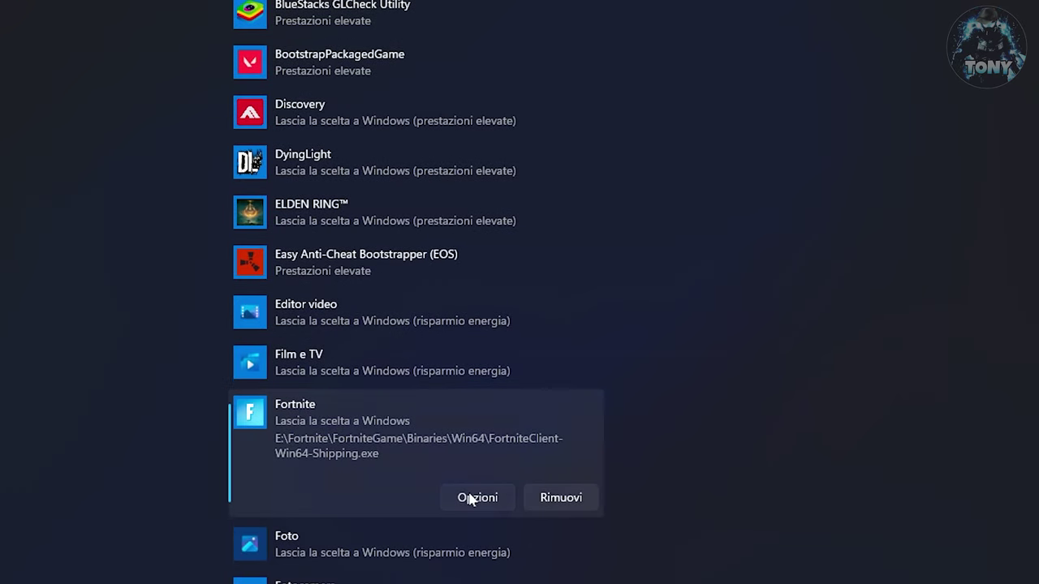
- Set Fortnite's graphics preference to Prestazioni elevate, save it and close the settings
left_click(467, 495)
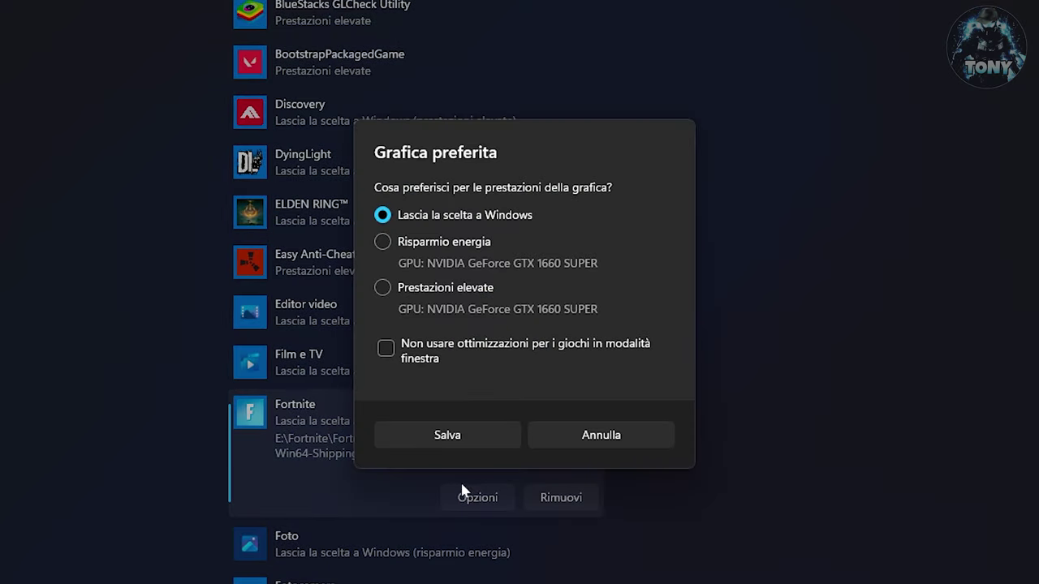
left_click(382, 288)
left_click(447, 435)
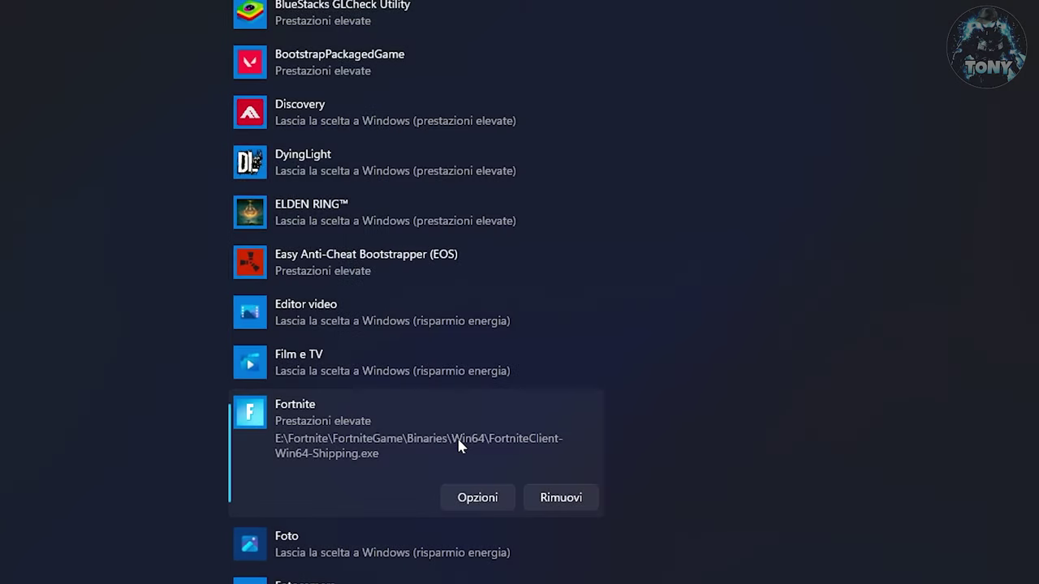
scroll(617, 414, "up", 5)
left_click(1029, 6)
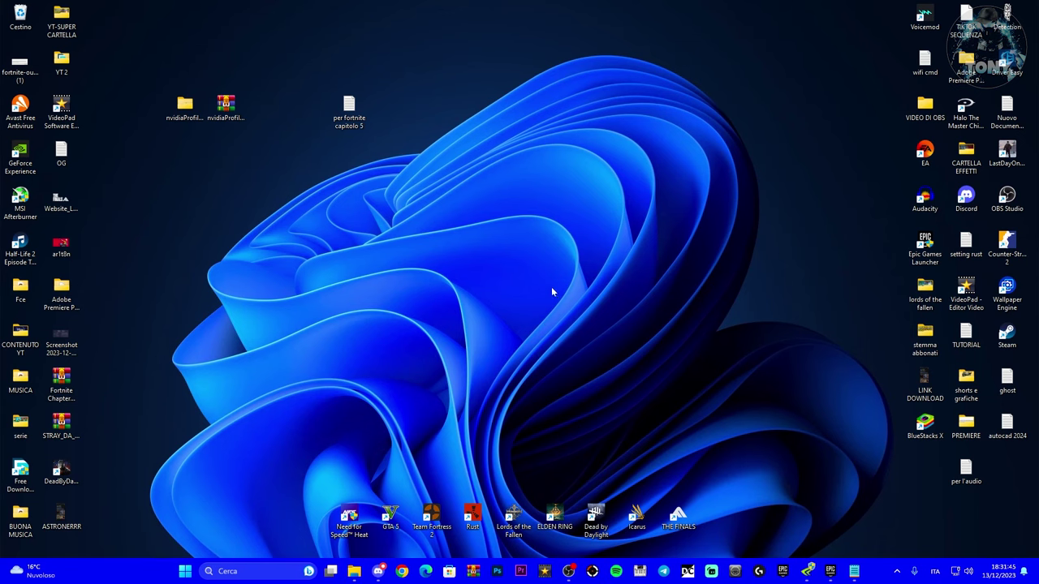
- Search for cmd and open Prompt dei comandi as administrator
left_click(247, 571)
type("cmd")
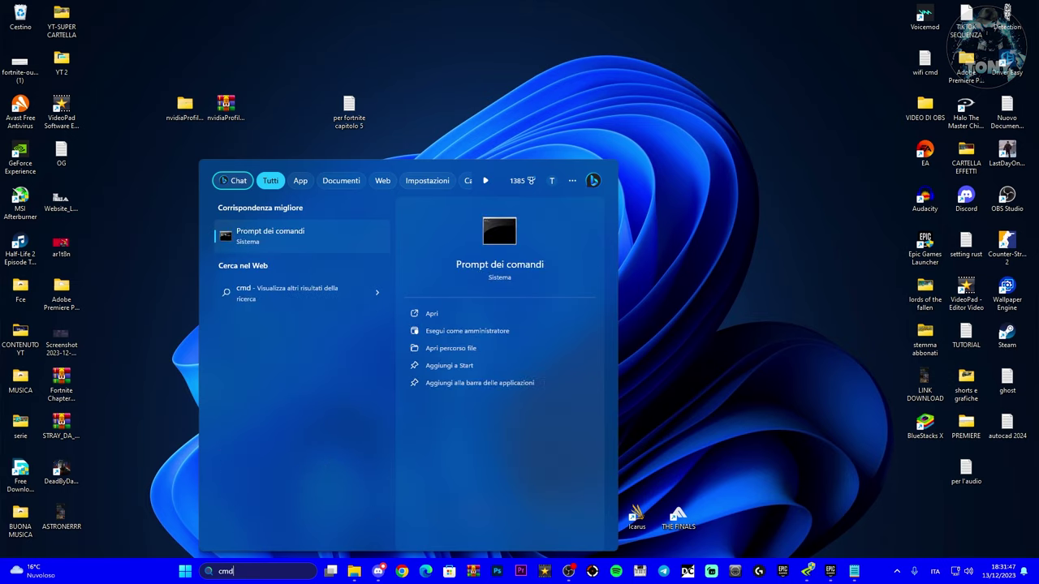
right_click(276, 239)
left_click(327, 253)
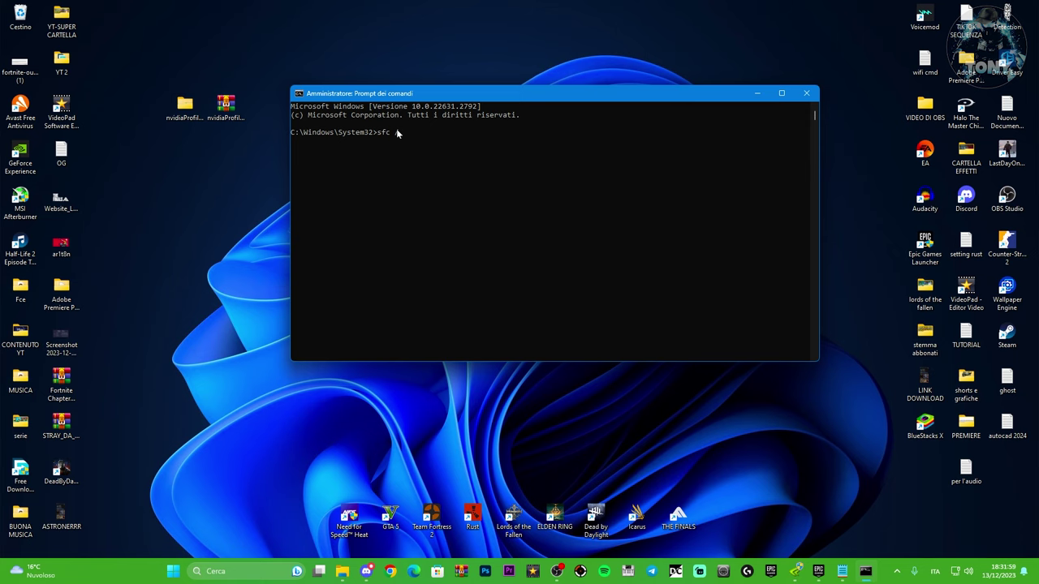
- Run the system file check with sfc /scannow
type("/scannow")
key("Return")
left_click_drag(516, 91, 517, 53)
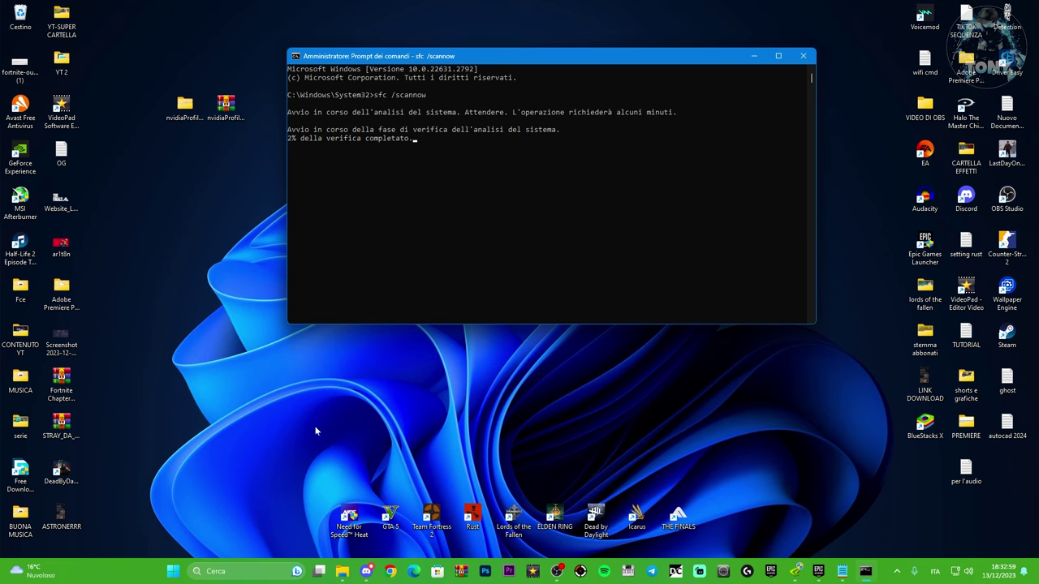
mouse_move(506, 55)
left_mouse_down()
mouse_move(496, 60)
mouse_move(508, 65)
left_mouse_up()
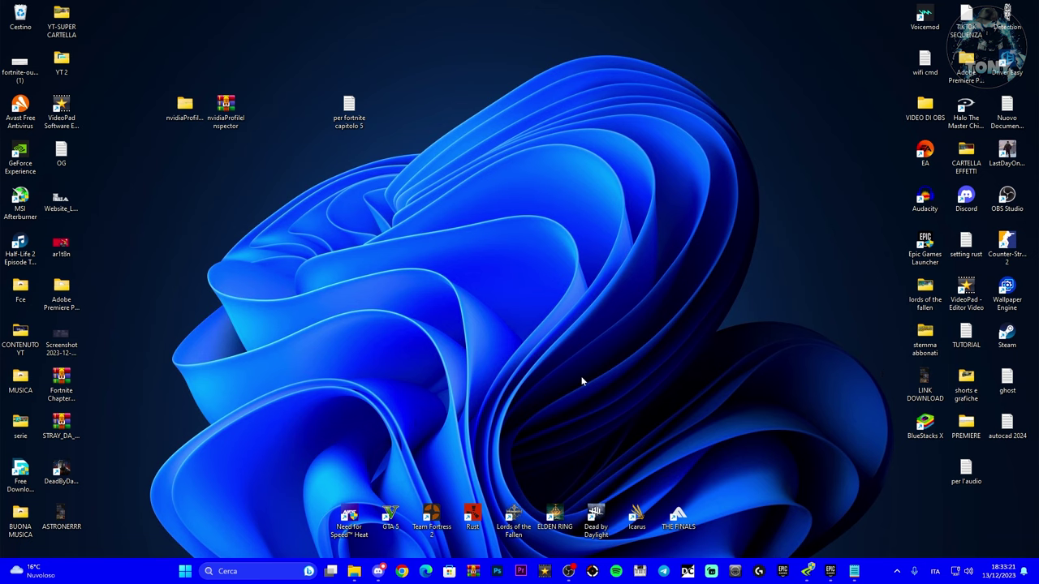
- Switch to the Epic Games Launcher and open Fortnite's installation folder from the game's management options
left_click(831, 572)
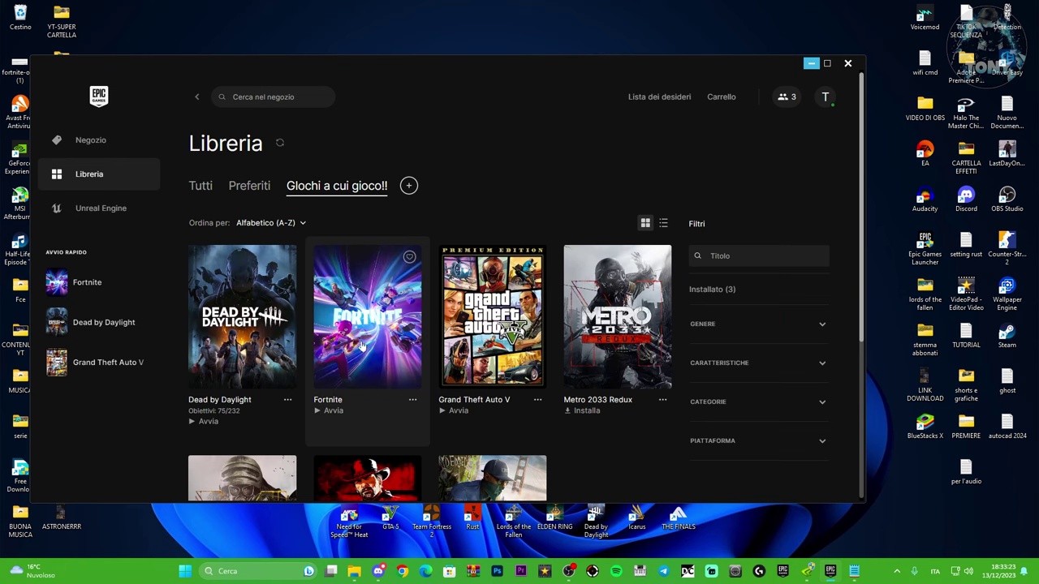
left_click(412, 399)
left_click(359, 296)
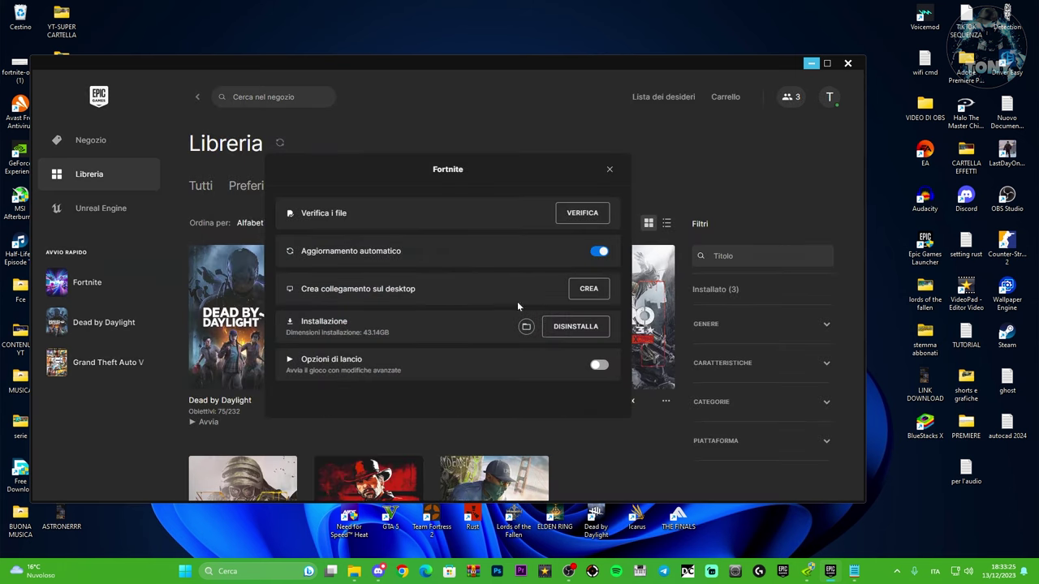
left_click(526, 327)
- Open the Compatibilità properties of FortniteClient-Win64-Shipping in the FortniteGame\Binaries\Win64 folder
double_click(393, 266)
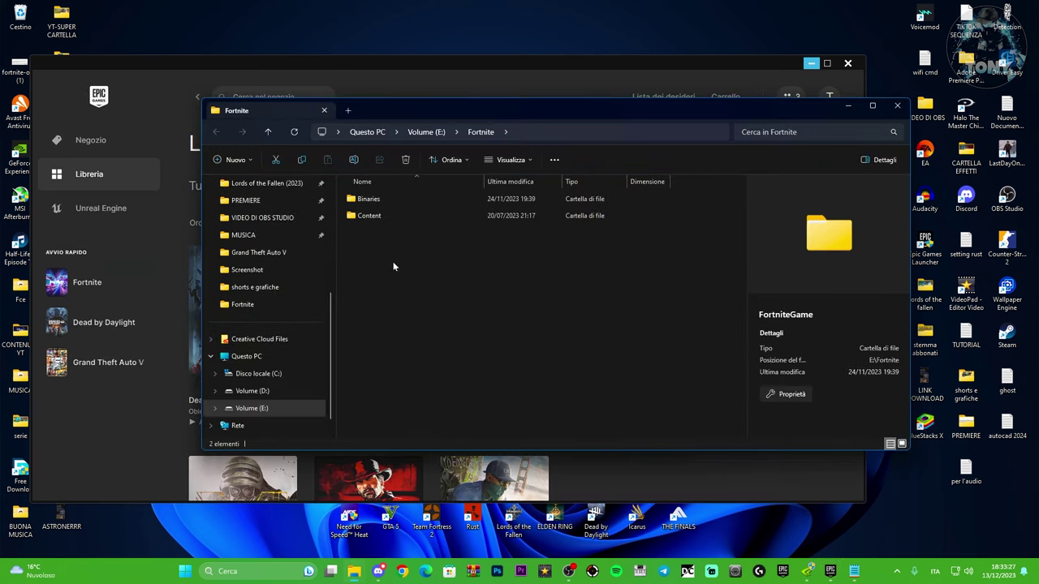
double_click(389, 200)
double_click(389, 215)
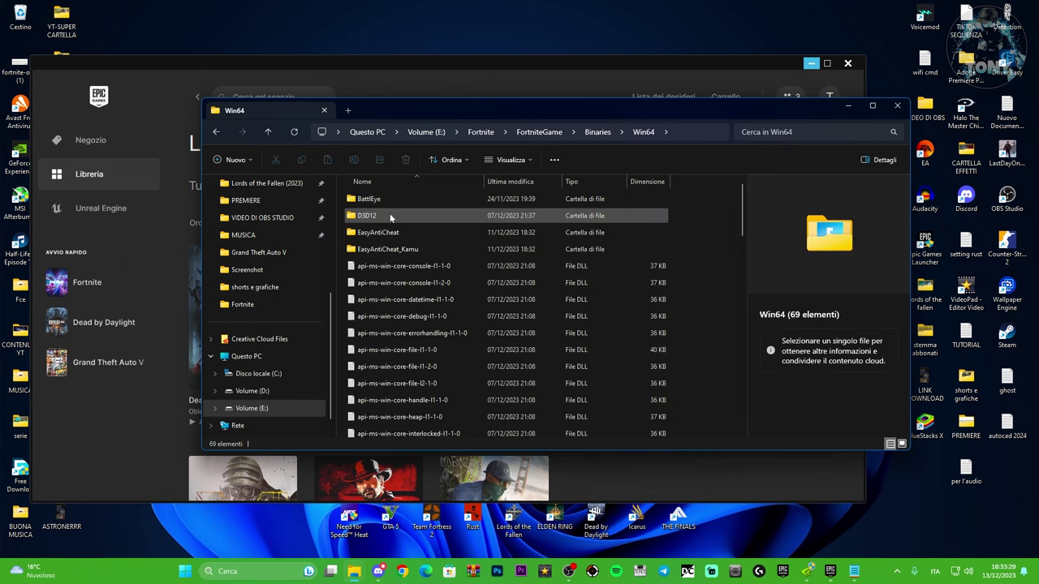
scroll(437, 231, "down", 5)
scroll(437, 231, "down", 2)
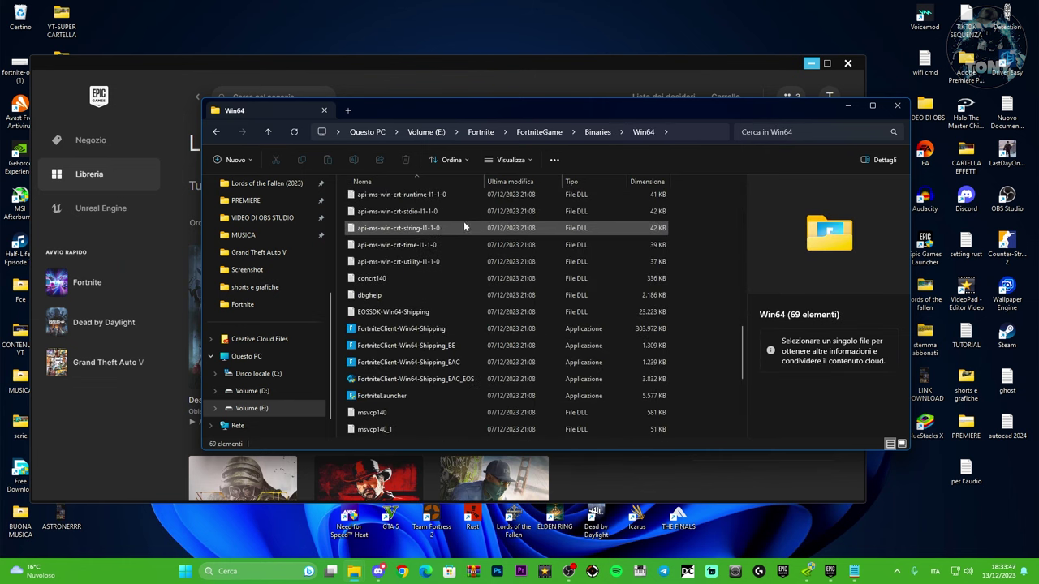
left_click(421, 332)
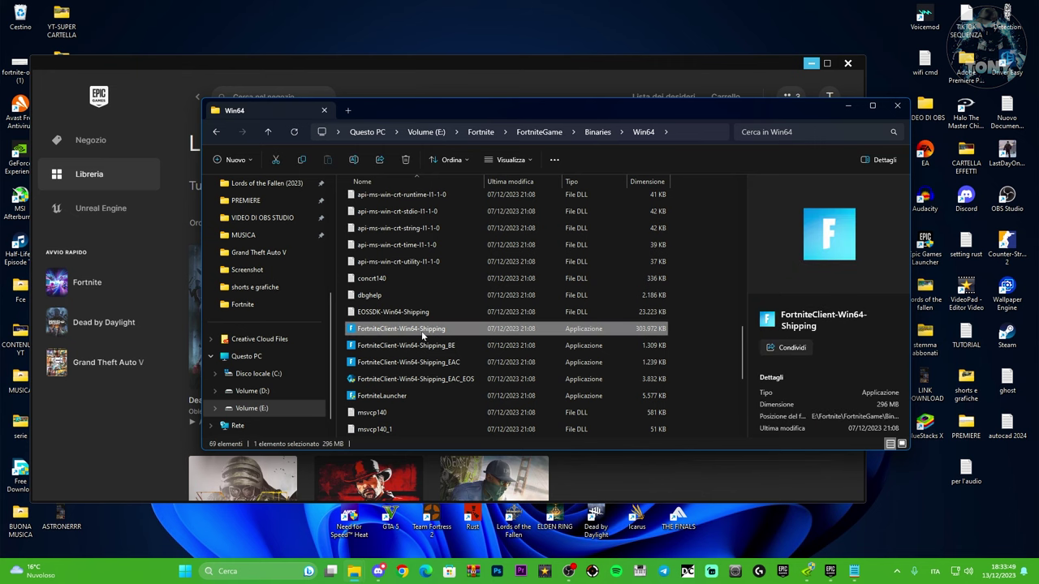
right_click(421, 331)
left_click(479, 348)
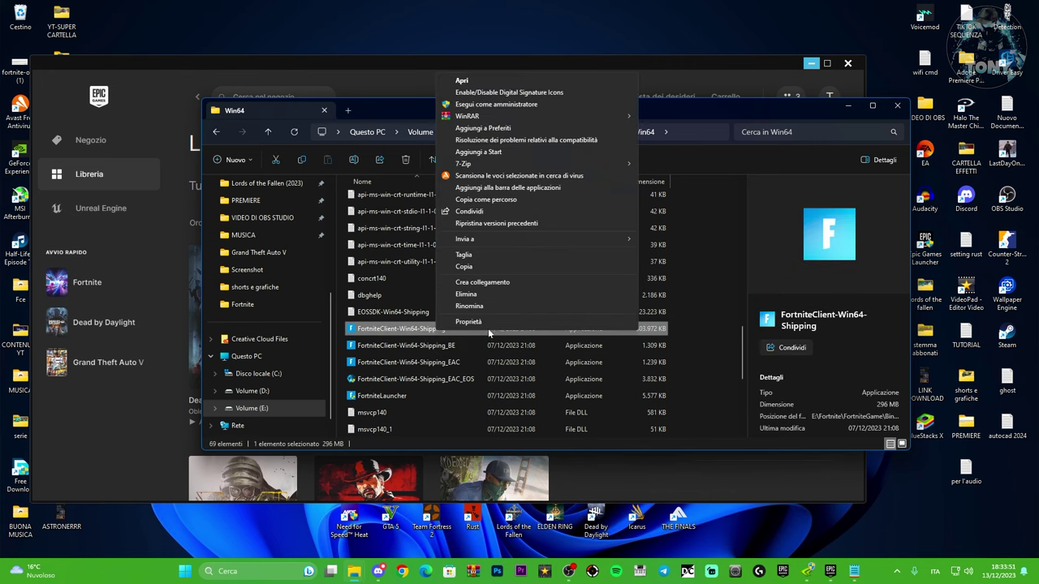
left_click(479, 323)
left_click(542, 282)
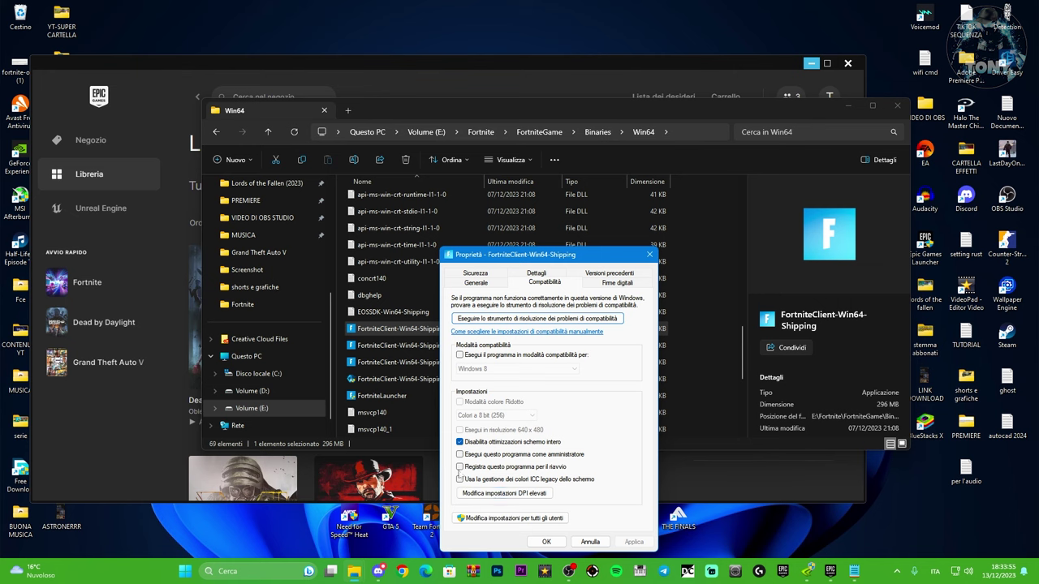
- Set the high DPI scaling override to Applicazione, confirm the properties and close the Win64 folder
left_click(502, 492)
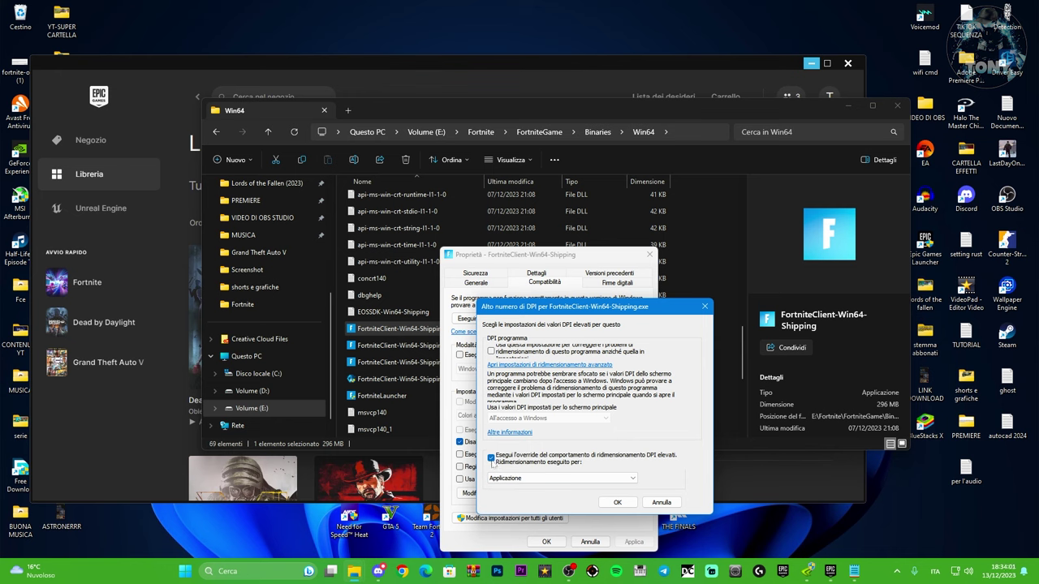
left_click(533, 478)
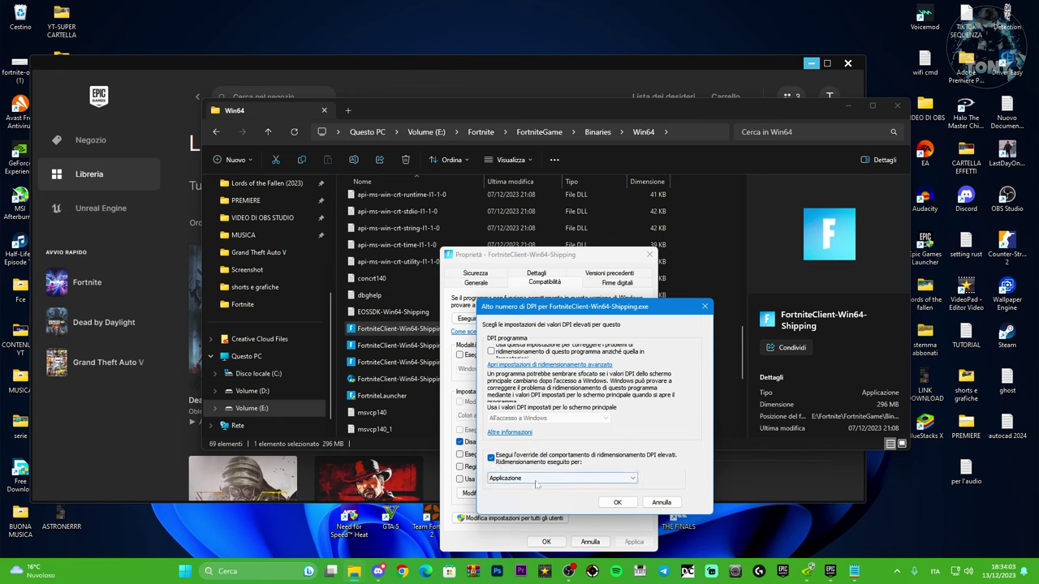
left_click(533, 488)
left_click(618, 503)
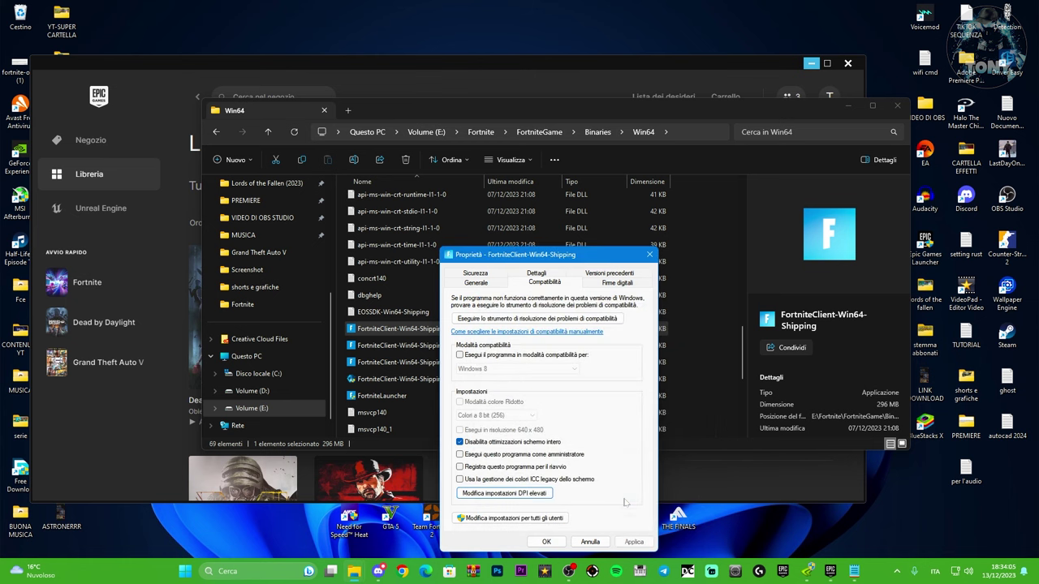
left_click(546, 542)
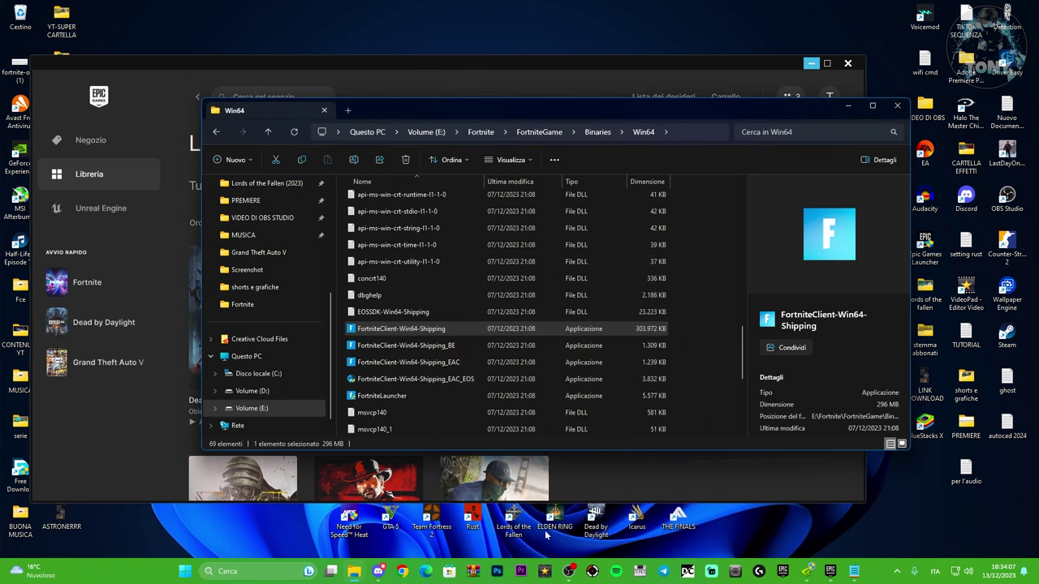
left_click_drag(595, 99, 571, 97)
left_click(873, 103)
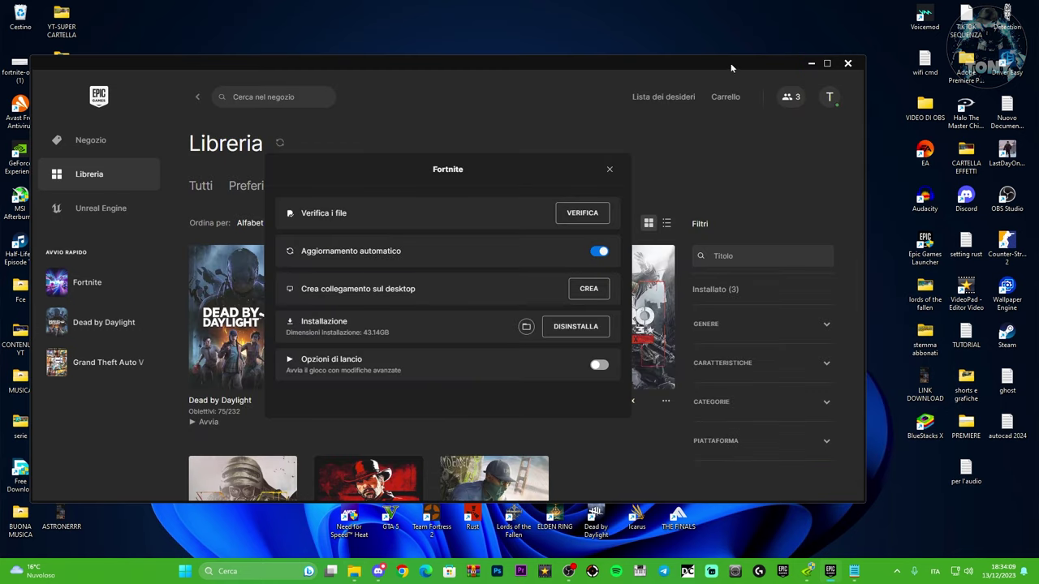
- Bring back the note to check the next optimization in the list, and minimize it again
left_click_drag(738, 60, 738, 203)
left_click(854, 572)
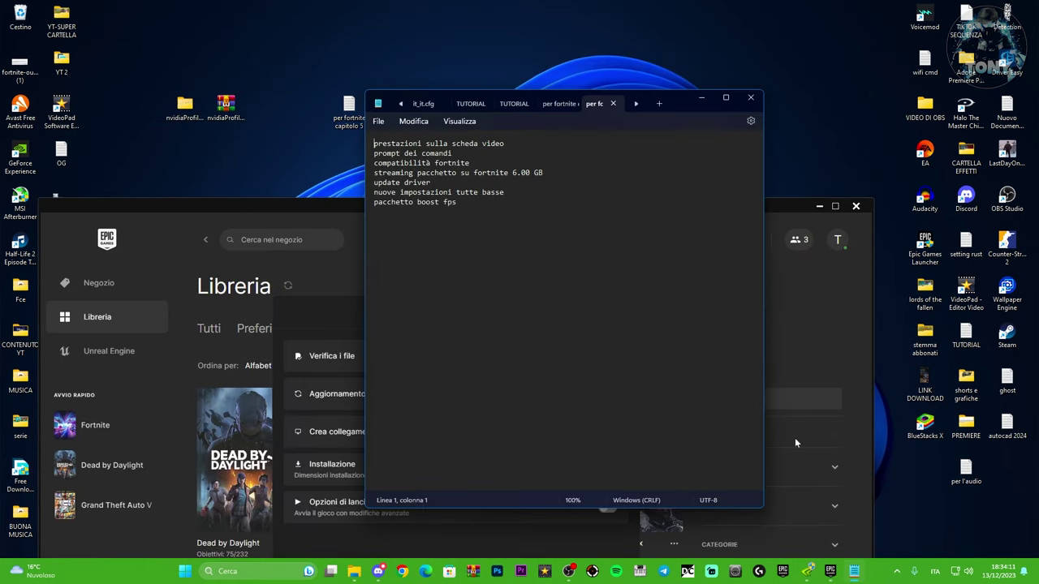
left_click_drag(693, 106, 688, 70)
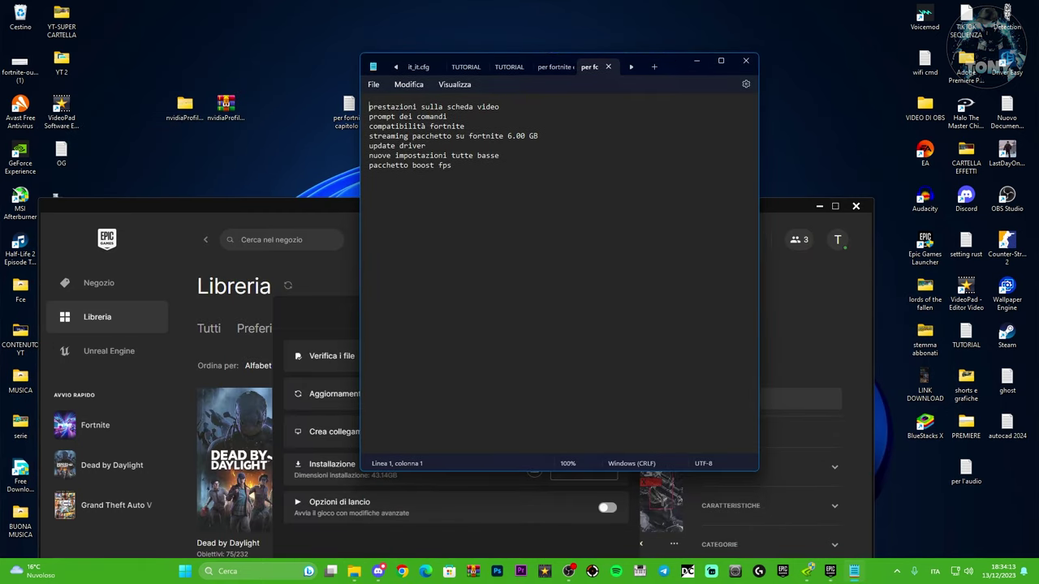
left_click(696, 61)
- Close Fortnite's management dialog in the Epic Games Launcher and open the game's installation options
left_click_drag(464, 339, 524, 216)
left_click(749, 192)
left_click(481, 421)
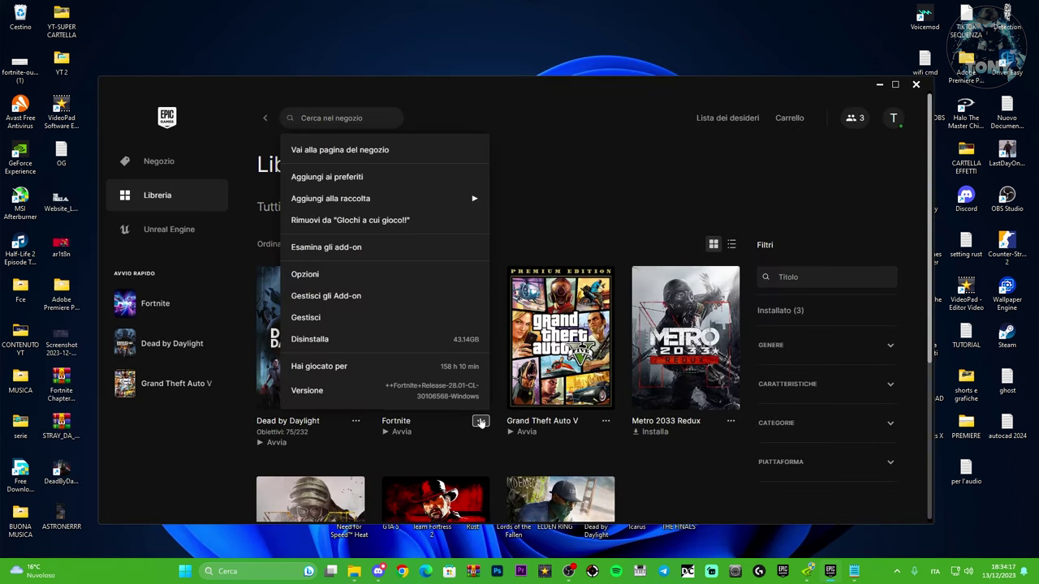
left_click(309, 280)
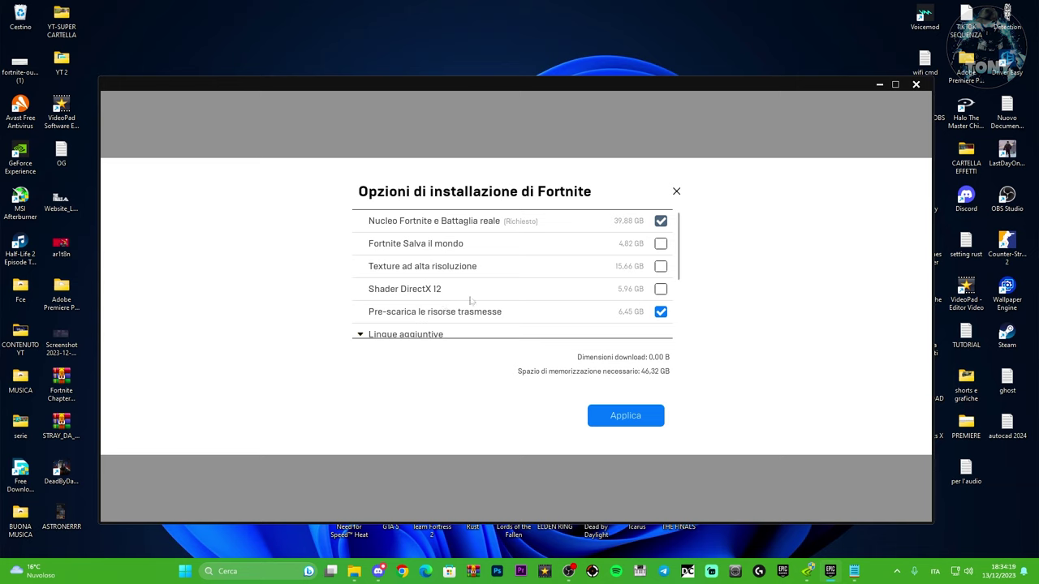
- Review Fortnite's optional components and apply the installation options with Pre-scarica le risorse trasmesse selected
scroll(678, 256, "down", 1)
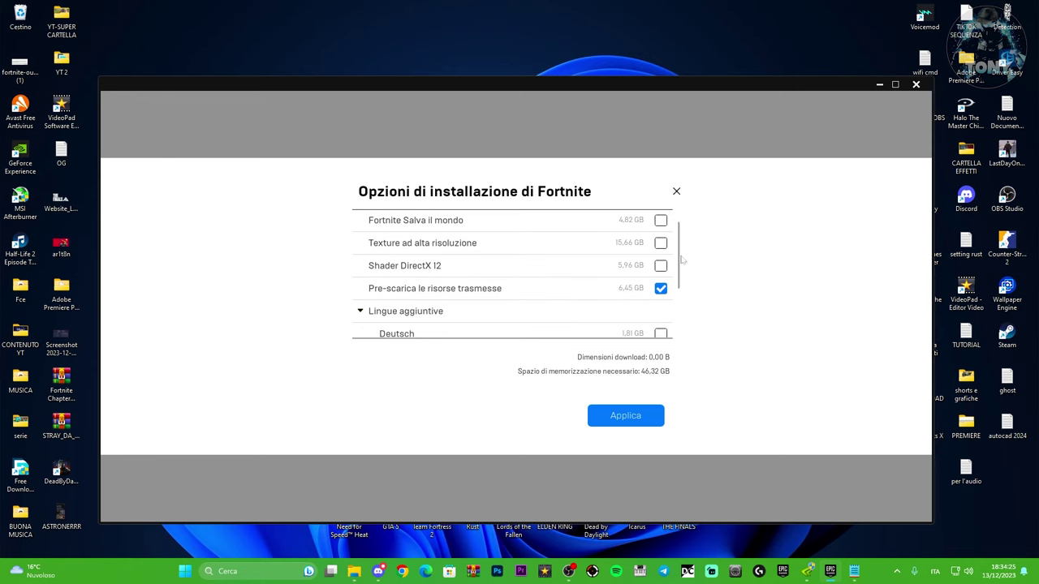
scroll(681, 256, "up", 1)
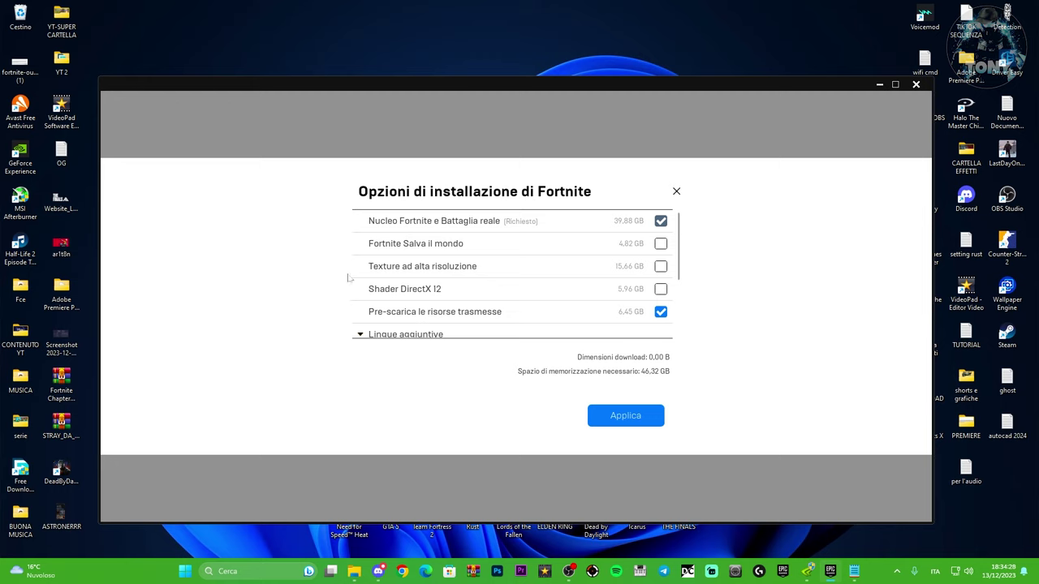
mouse_move(422, 271)
mouse_move(370, 274)
scroll(681, 262, "down", 1)
scroll(681, 262, "up", 1)
left_click(623, 419)
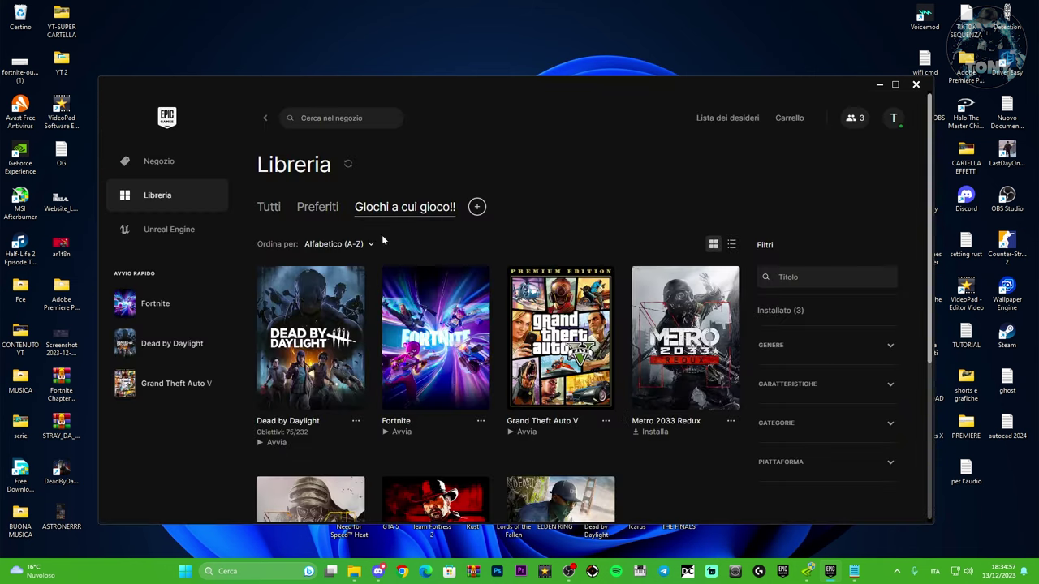
- Launch Fortnite from the library and open the game's video settings
left_click_drag(661, 86, 645, 61)
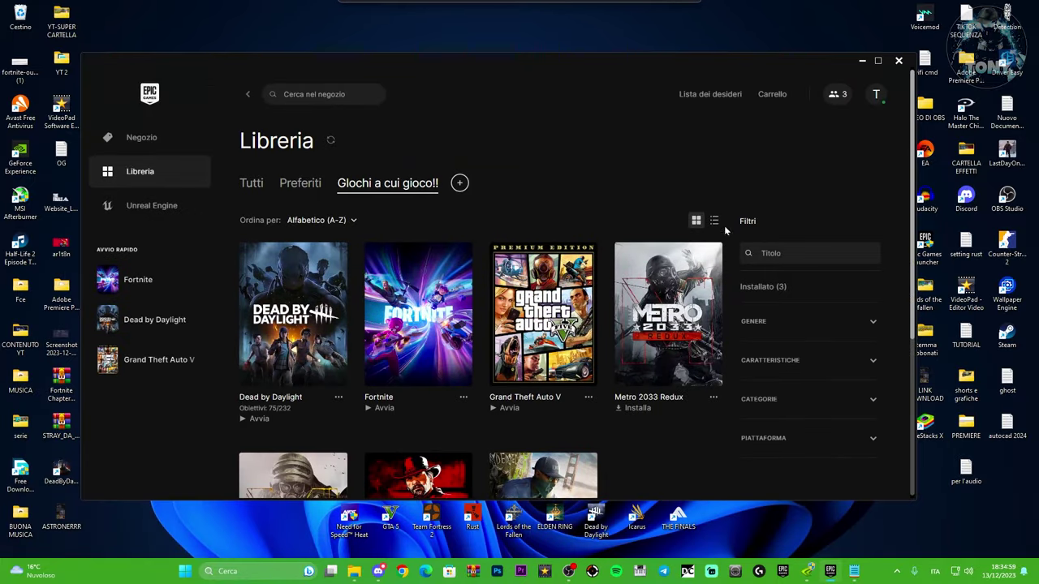
left_click(381, 409)
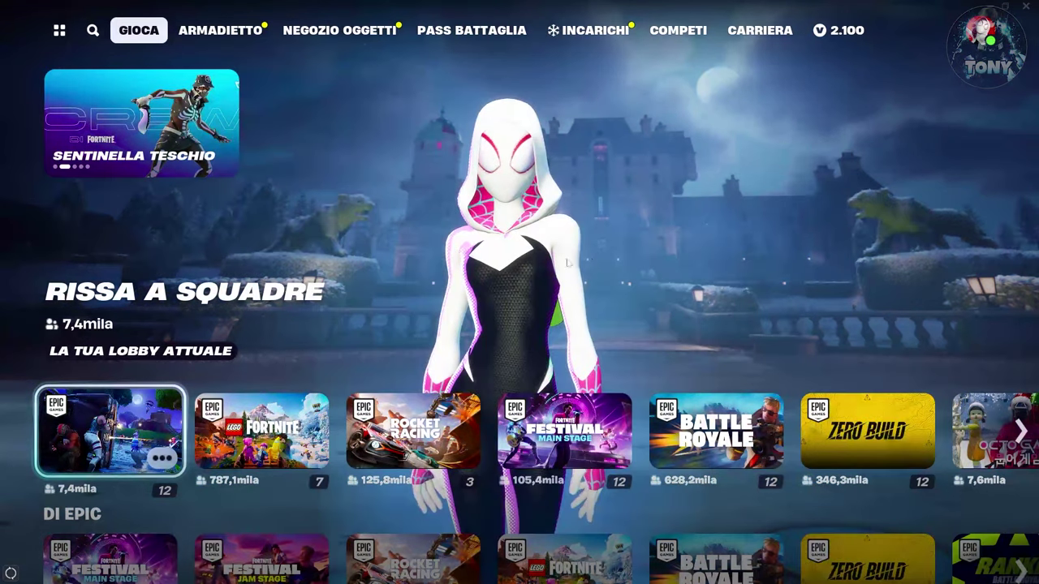
key("Tab")
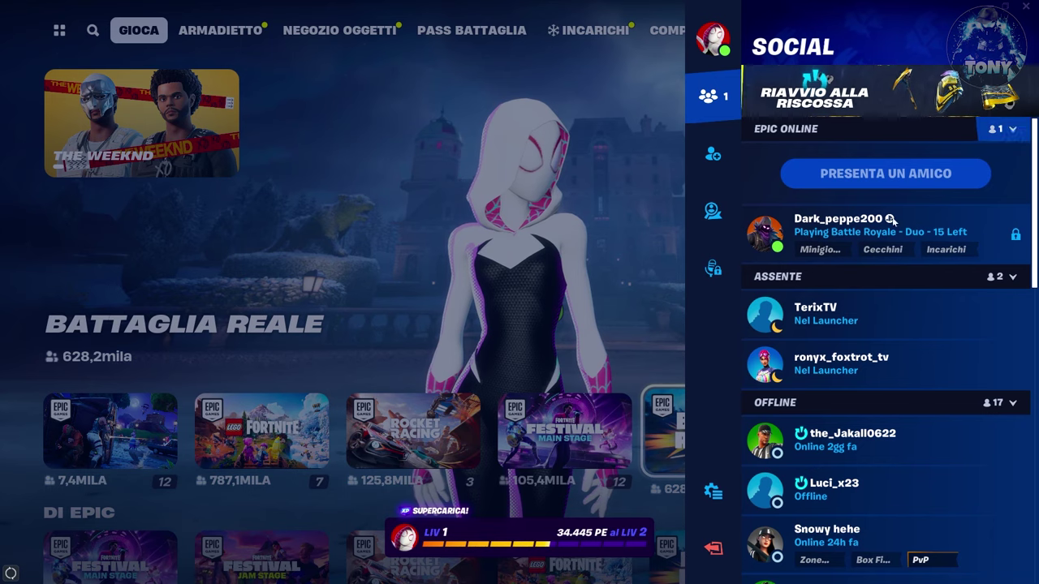
key("Return")
left_click(829, 103)
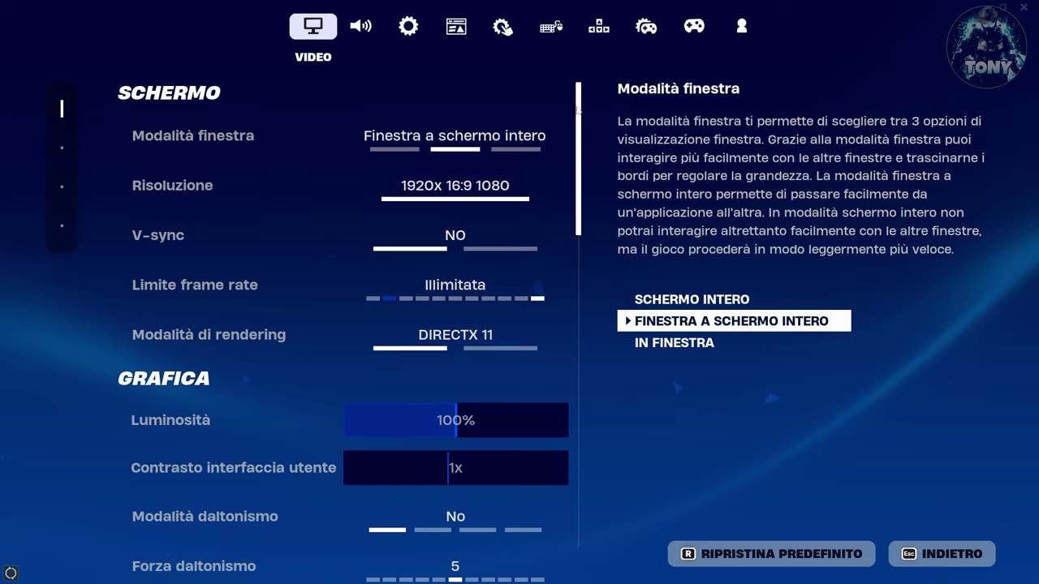
- Set Ombre to Medio in the graphics quality settings
scroll(567, 278, "down", 5)
scroll(566, 278, "down", 3)
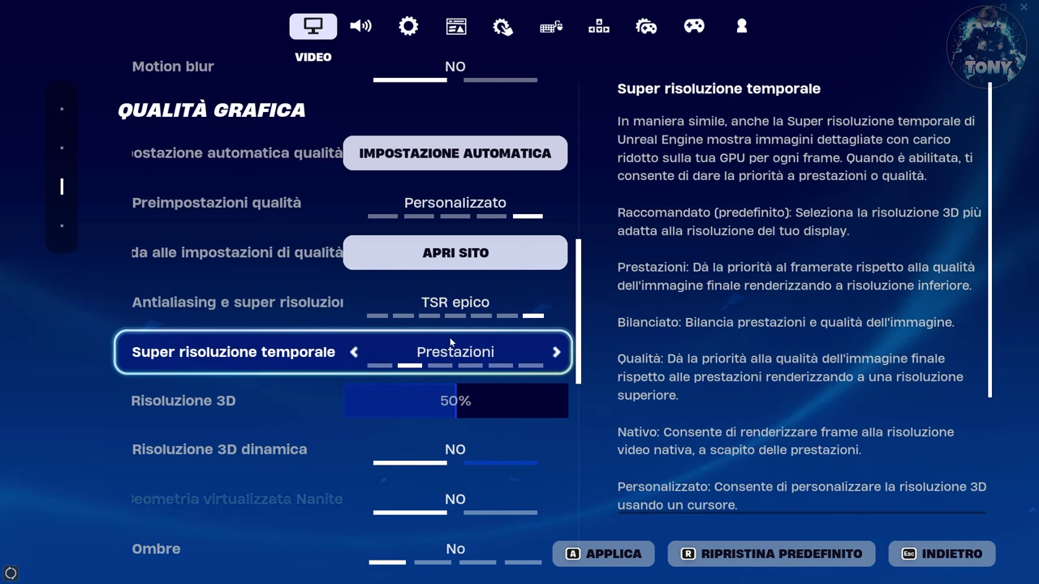
scroll(502, 345, "down", 1)
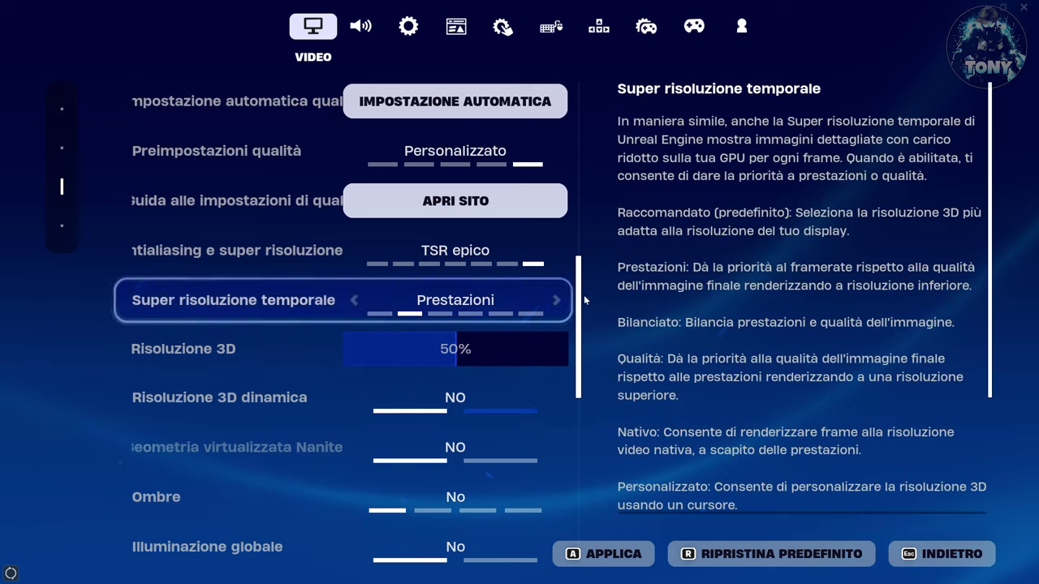
scroll(521, 355, "down", 3)
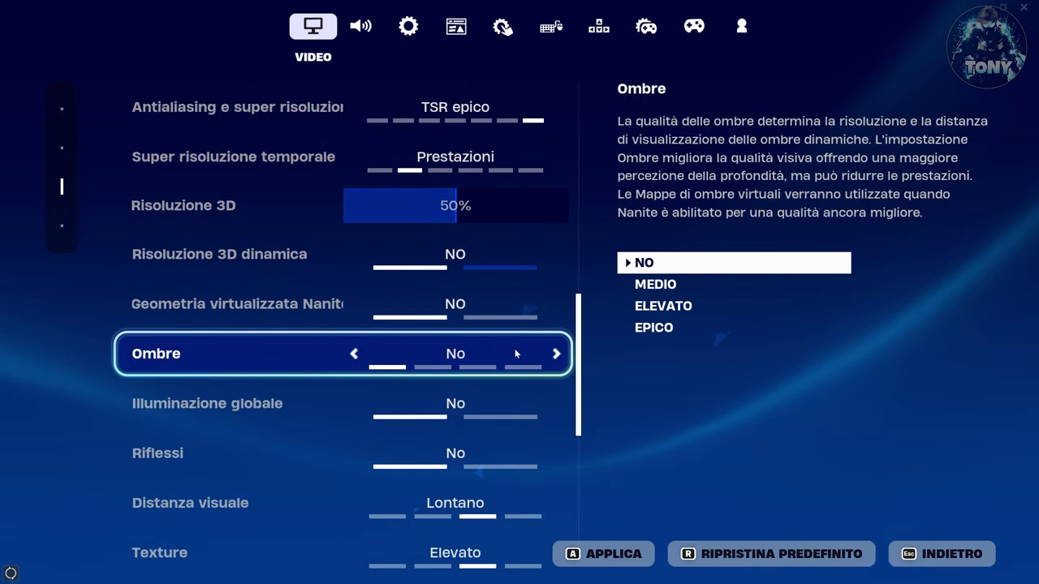
left_click(557, 356)
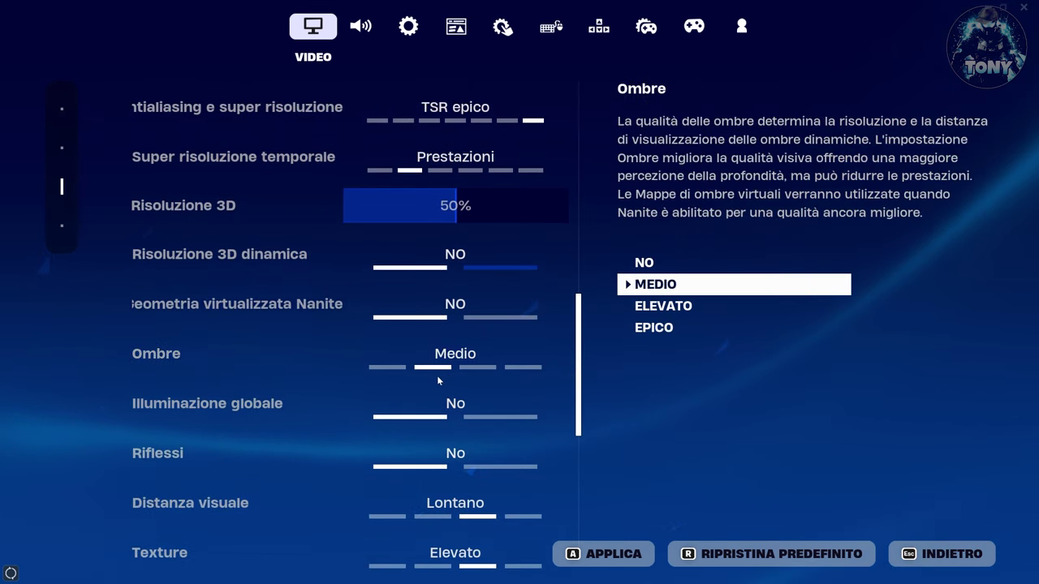
- Try the Vicino option for Distanza visuale and return it to Lontano
scroll(571, 399, "down", 3)
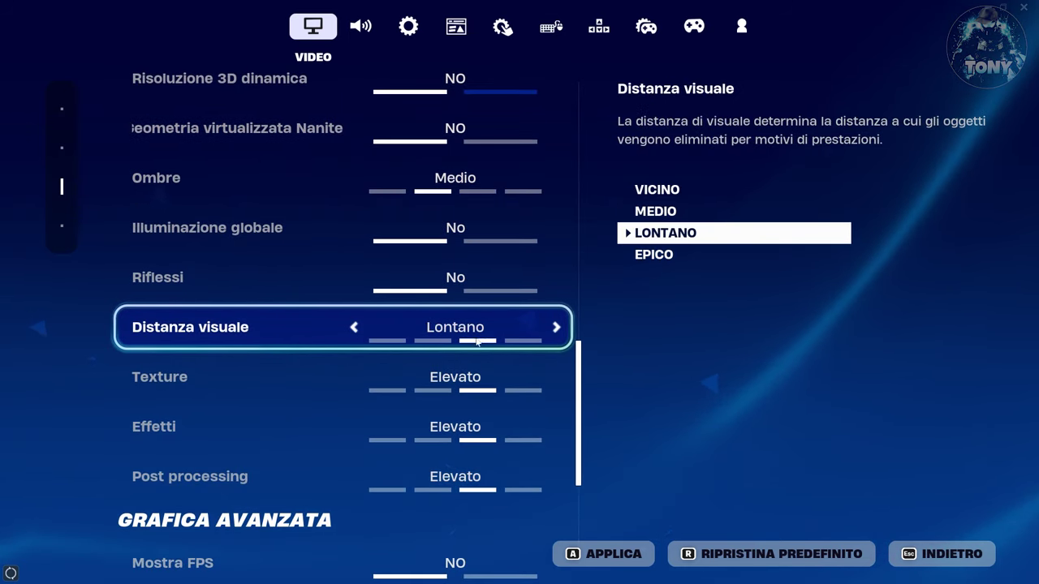
left_click(354, 328)
left_click(354, 327)
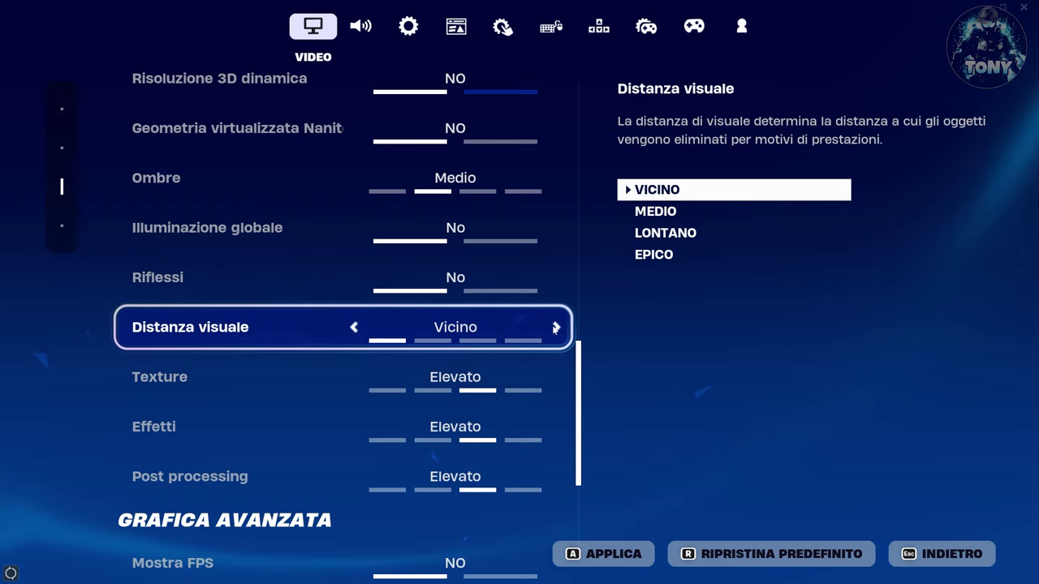
left_click(557, 333)
left_click(557, 332)
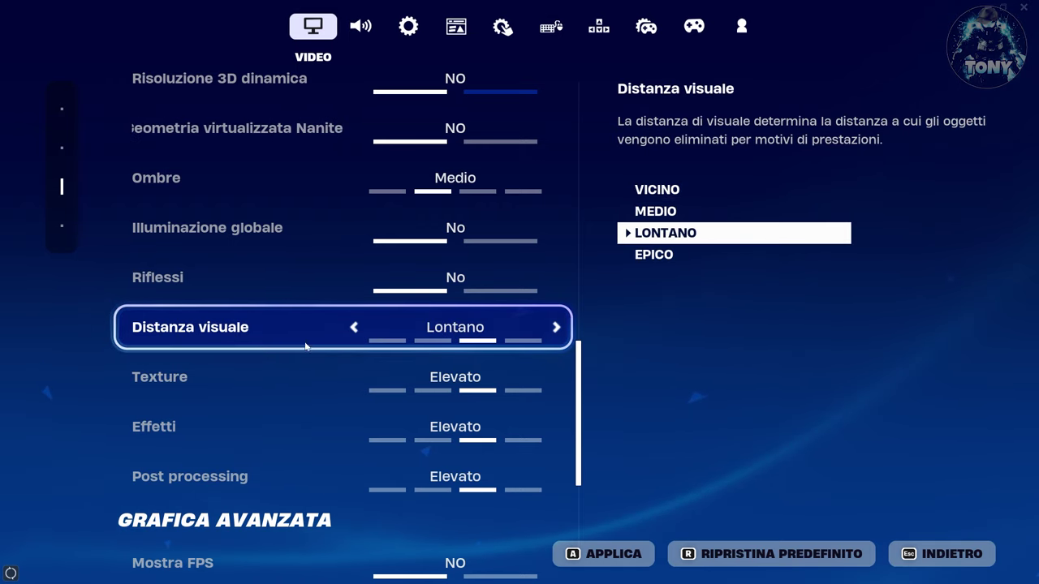
- Set Texture to Medio, and both Effetti and Post processing to Ridotto
left_click(354, 378)
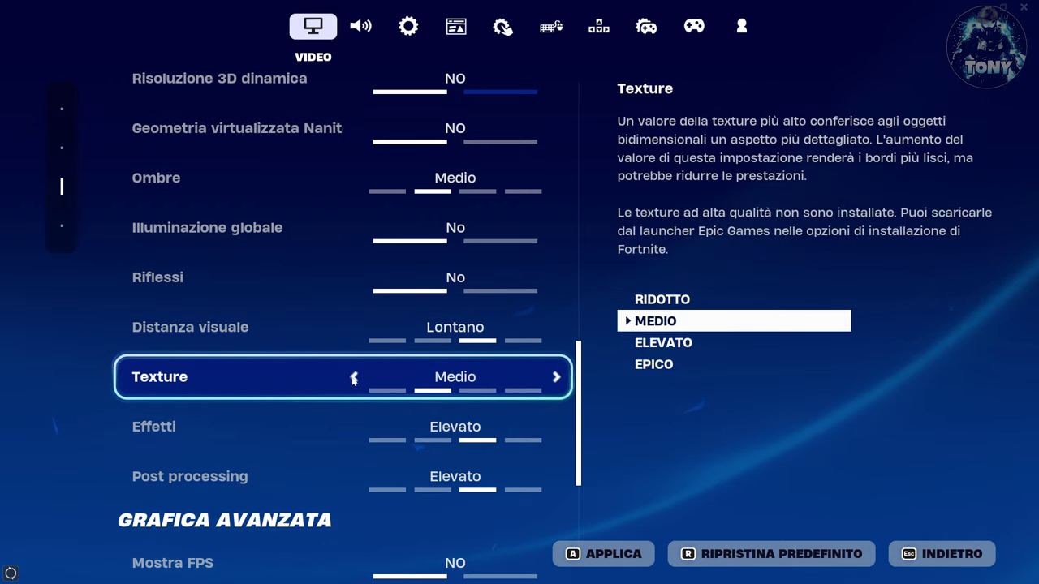
left_click(354, 427)
left_click(354, 427)
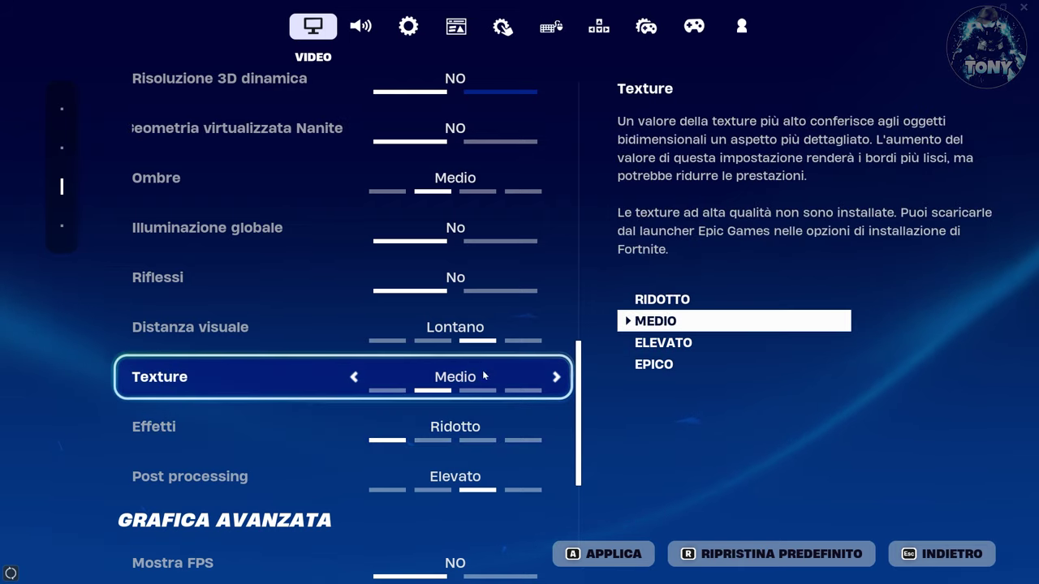
left_click(354, 476)
left_click(354, 477)
- Check the Grafica avanzata options through NVIDIA Reflex a Bassa Latenza and apply the video settings
scroll(578, 408, "down", 1)
scroll(578, 407, "down", 3)
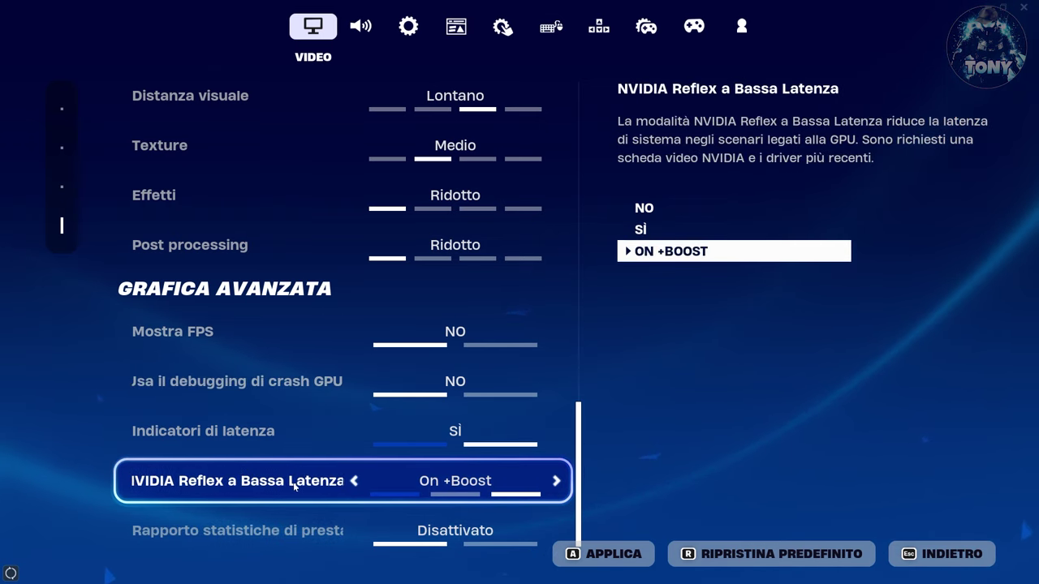
left_click(592, 563)
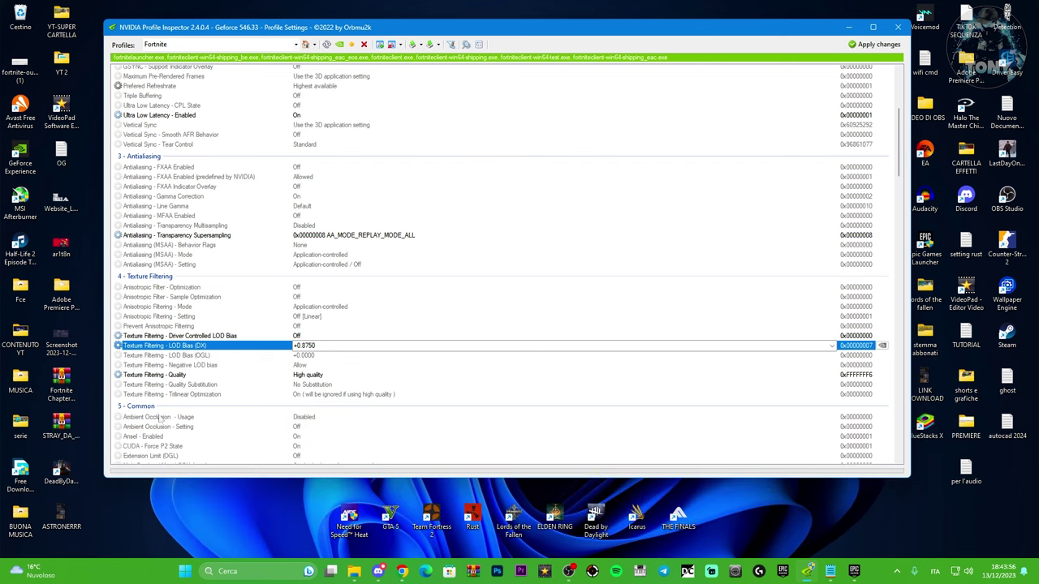
- In NVIDIA Profile Inspector's Fortnite profile, set Texture Filtering - Driver Controlled LOD Bias to On and LOD Bias (DX) to +0.5000
left_click(147, 338)
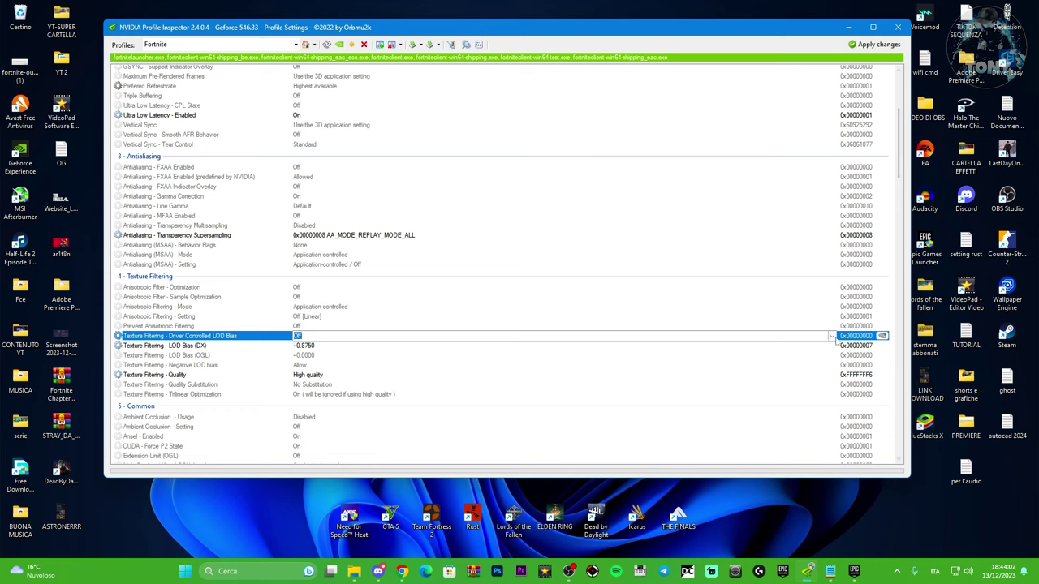
left_click(832, 336)
left_click(301, 355)
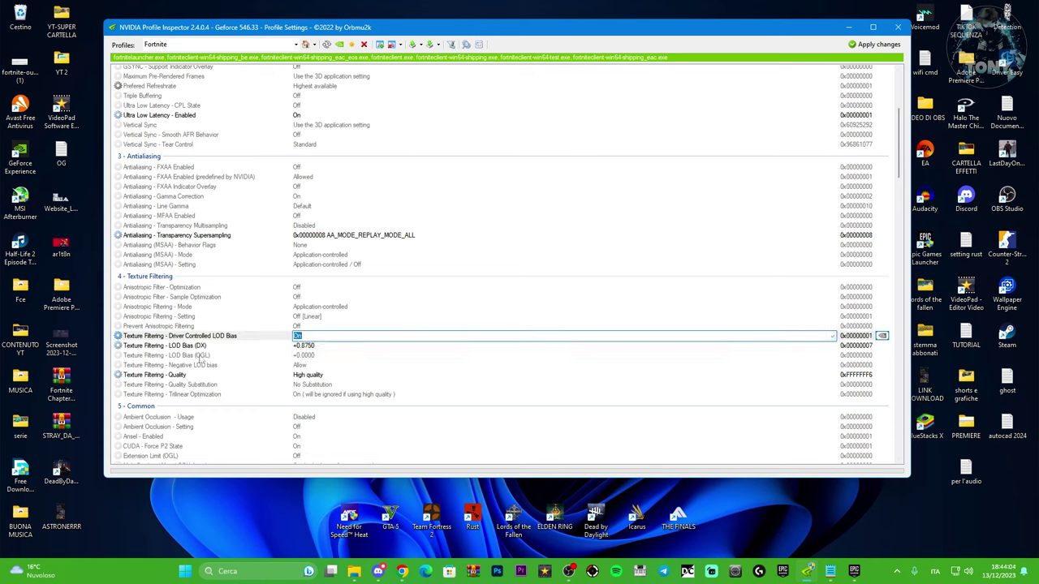
left_click(149, 349)
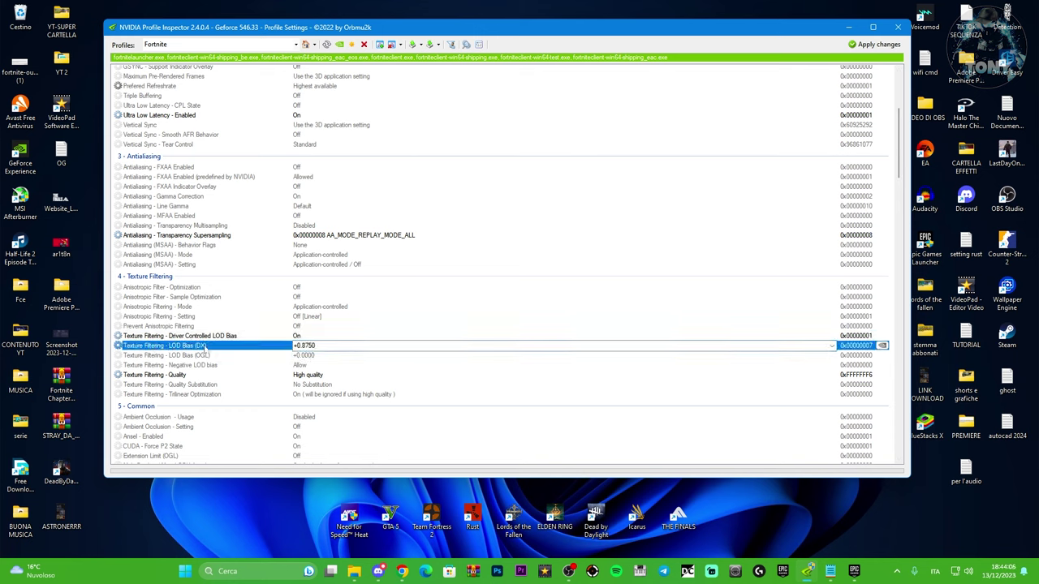
left_click(832, 347)
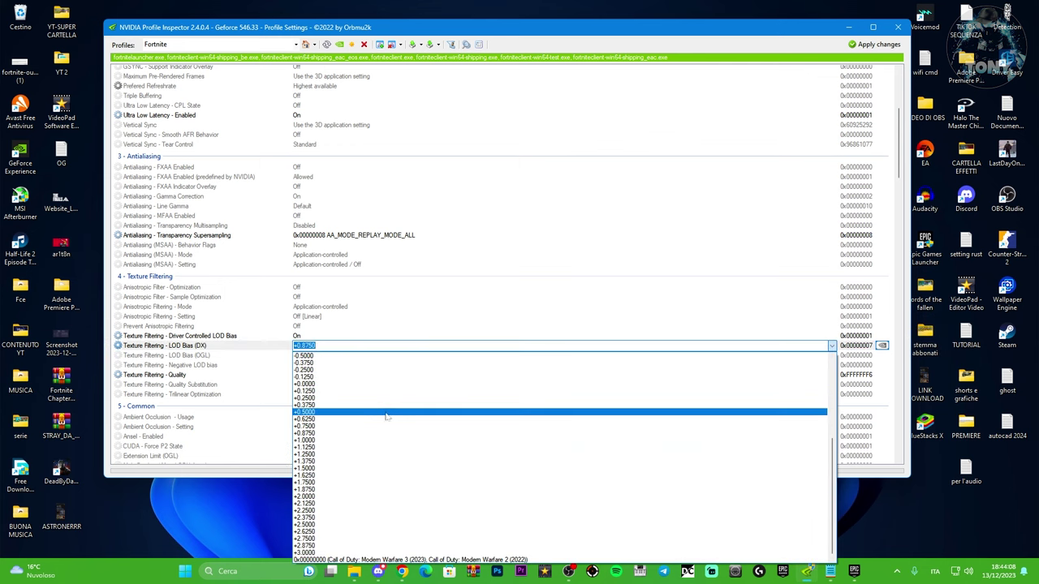
left_click(303, 412)
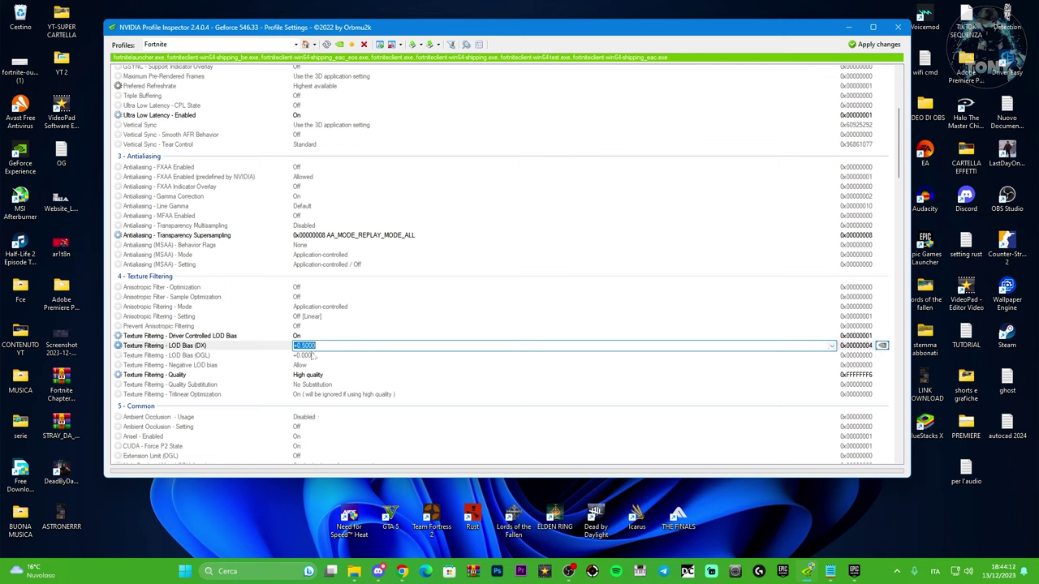
- Set Texture Filtering - LOD Bias (OGL) to +0.5000 in the Fortnite profile
left_click(185, 357)
left_click(831, 356)
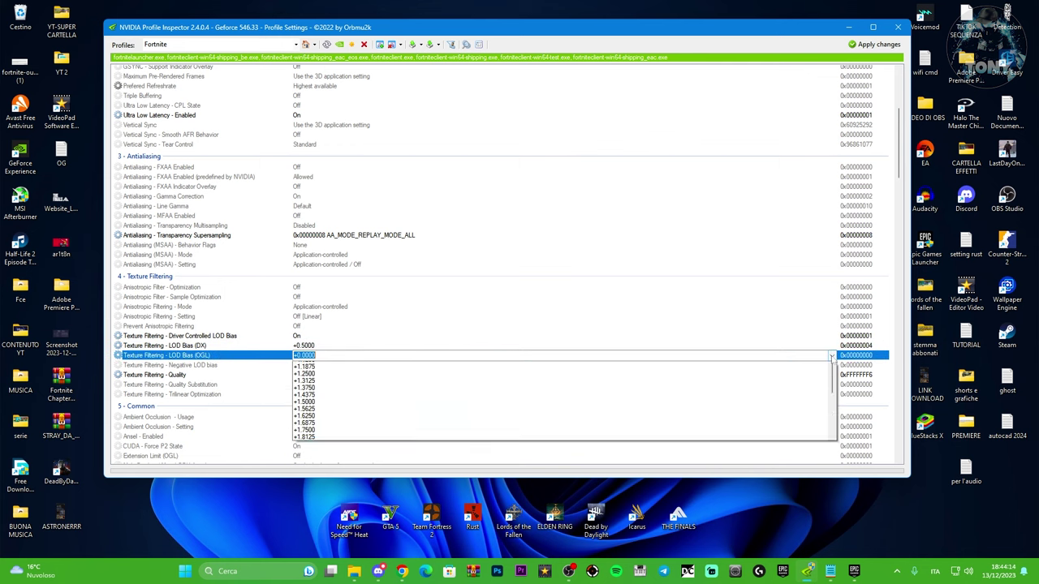
left_click(339, 423)
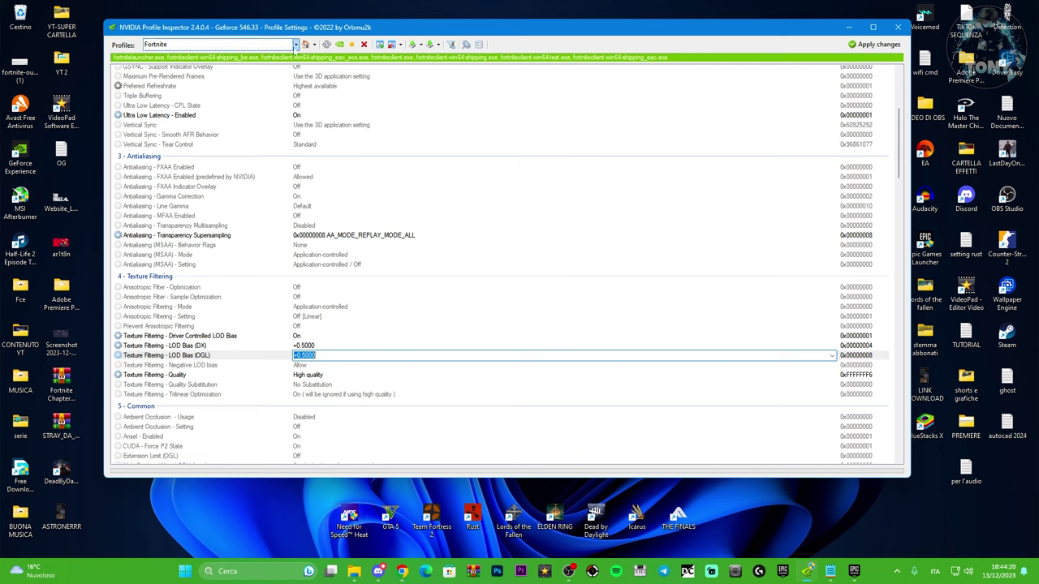
- Look over the Fortnite profile's settings, apply the changes and close NVIDIA Profile Inspector
left_click(155, 43)
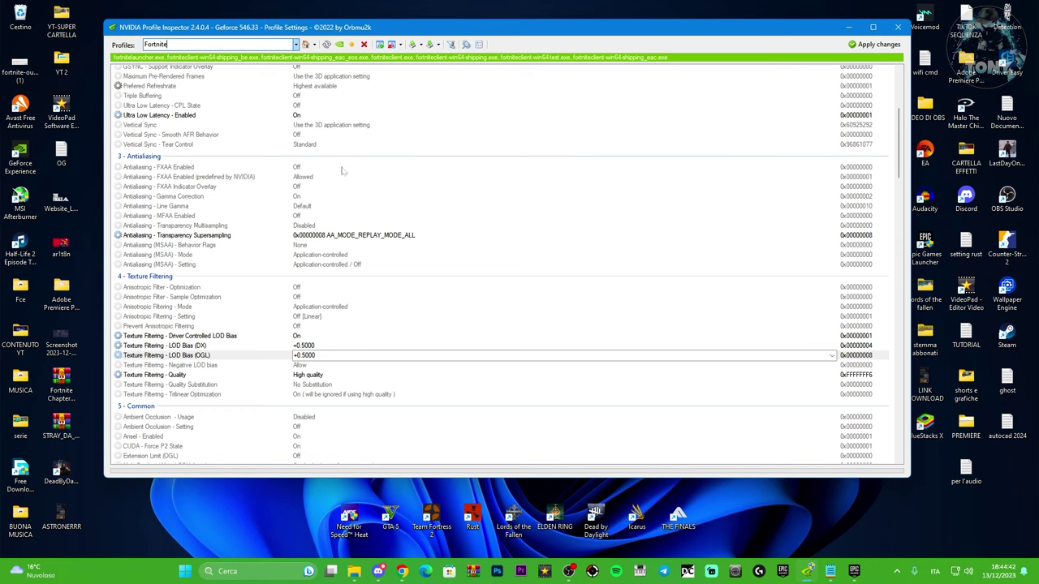
scroll(343, 170, "down", 7)
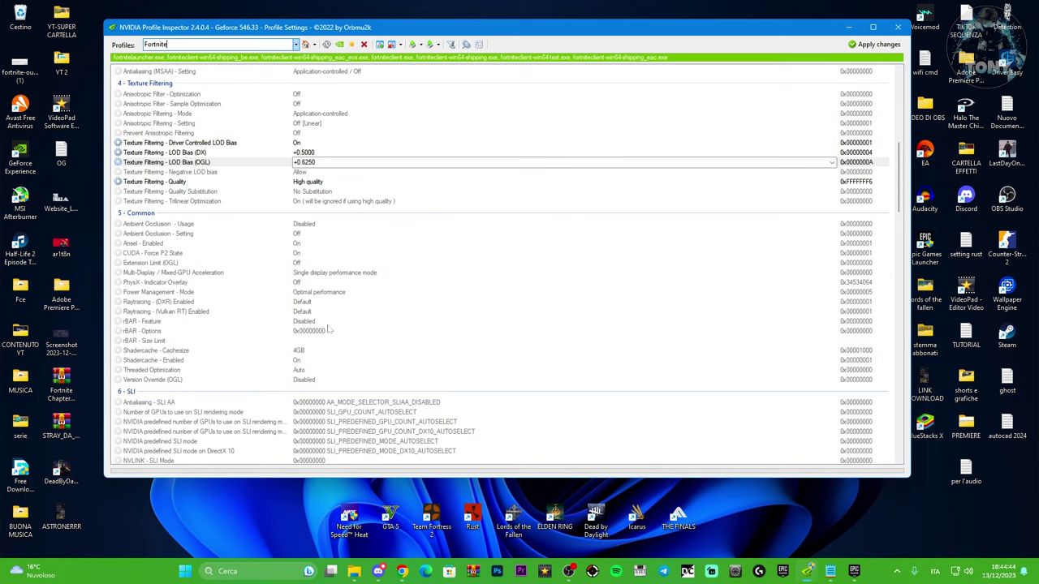
scroll(328, 330, "up", 14)
left_click(869, 44)
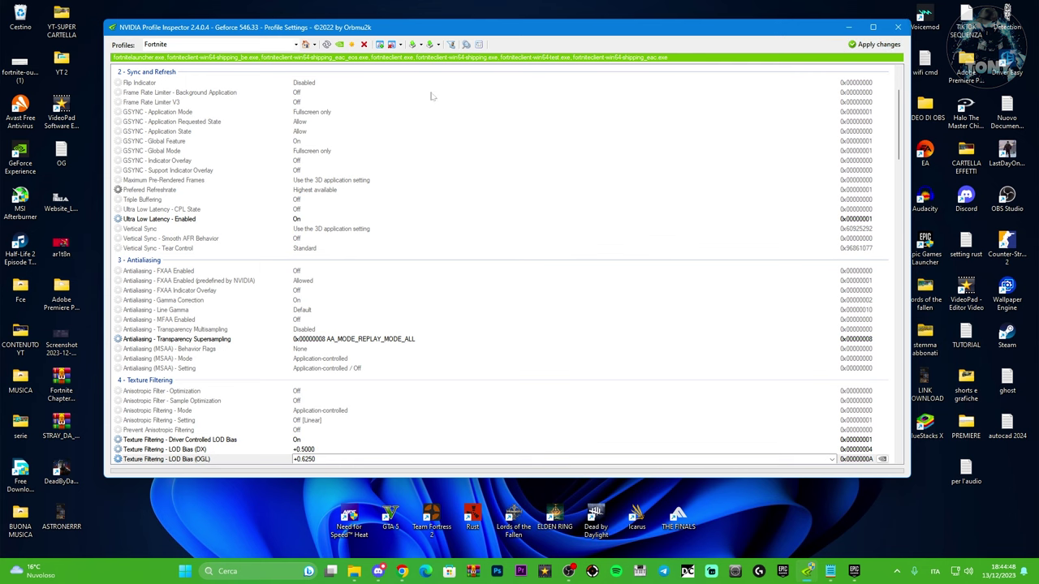
left_click_drag(484, 30, 479, 30)
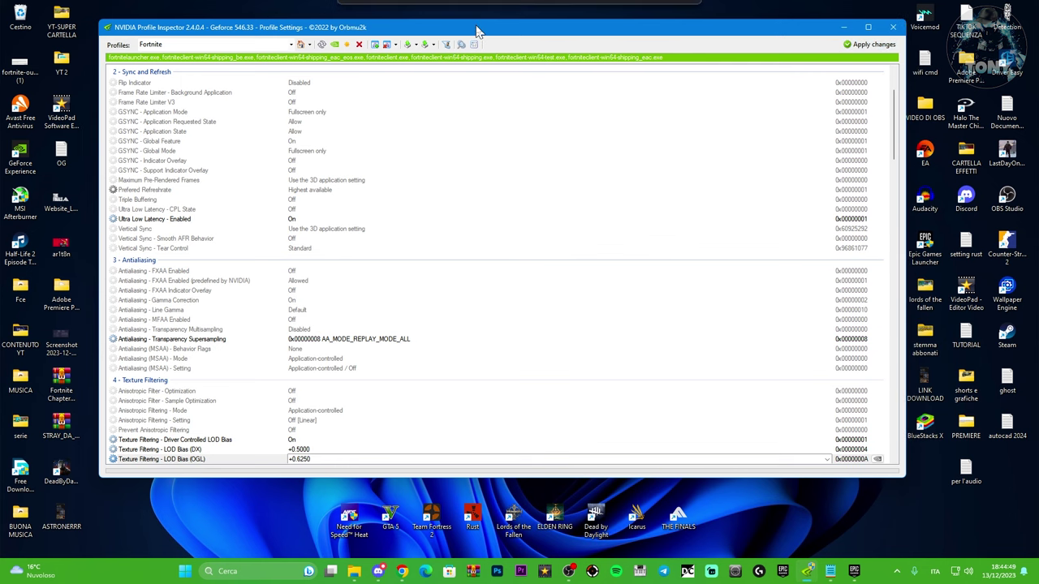
left_click(894, 27)
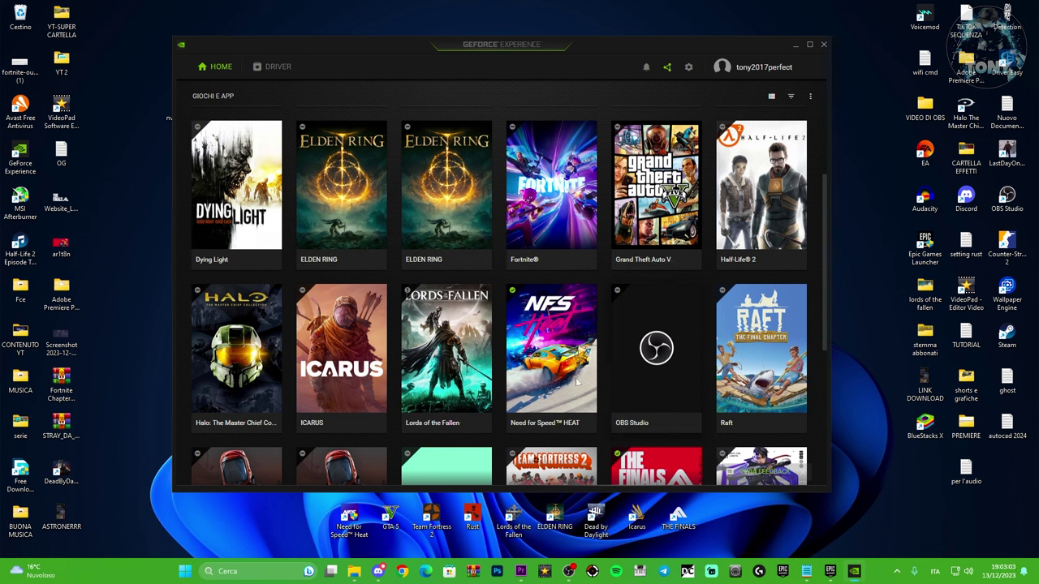
- Open the details of Fortnite in GeForce Experience's games and apps list
mouse_move(512, 294)
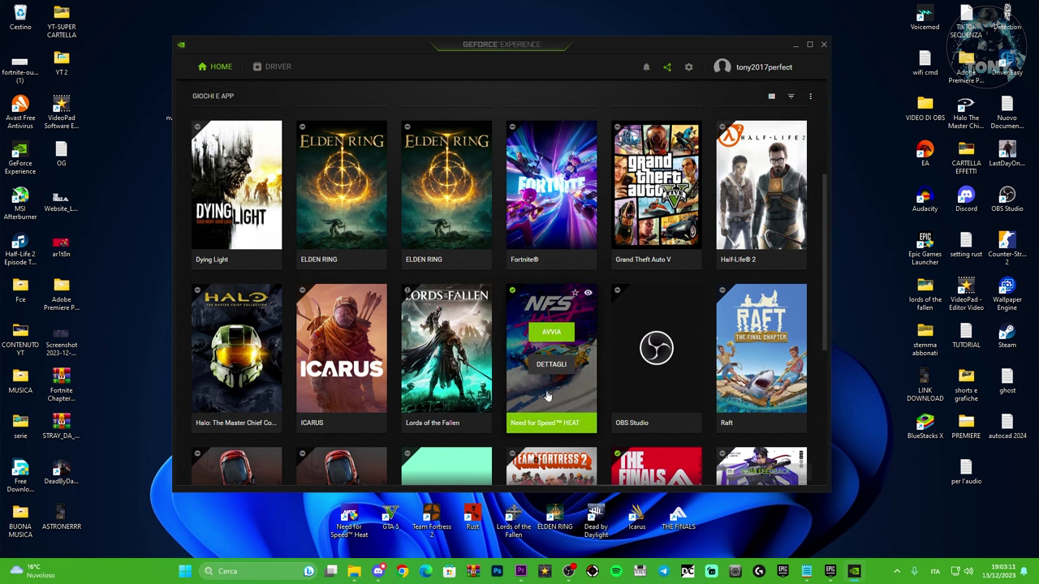
mouse_move(459, 213)
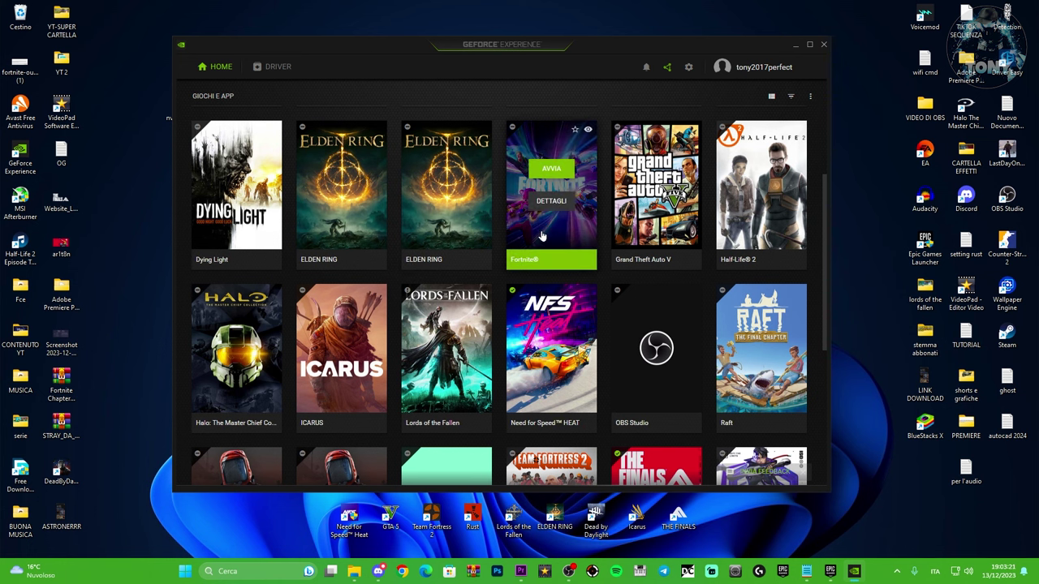
left_click(545, 196)
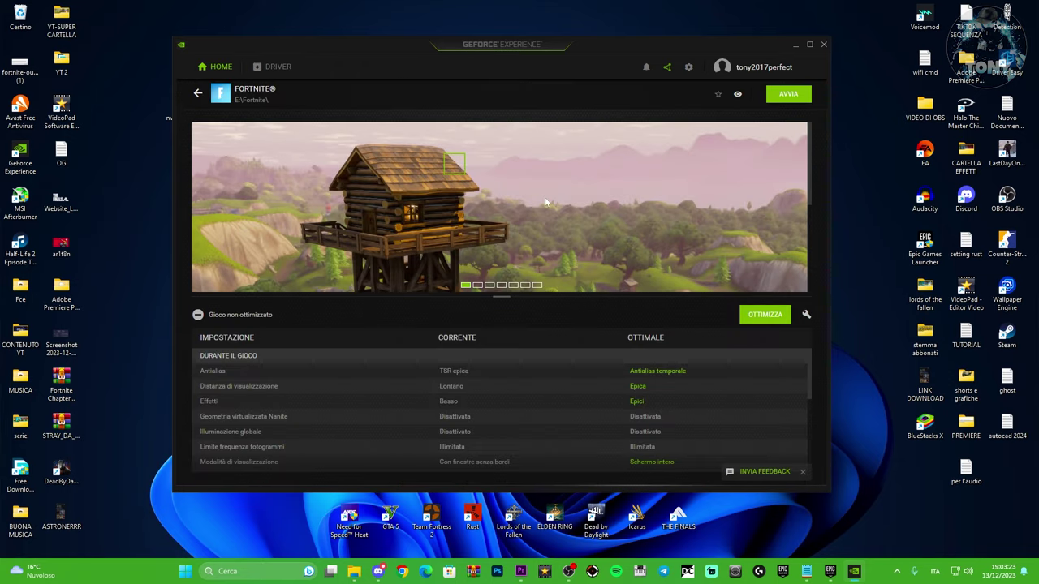
- Optimize Fortnite's settings, then set the custom optimization level all the way to Prestazioni and apply it
left_click(763, 315)
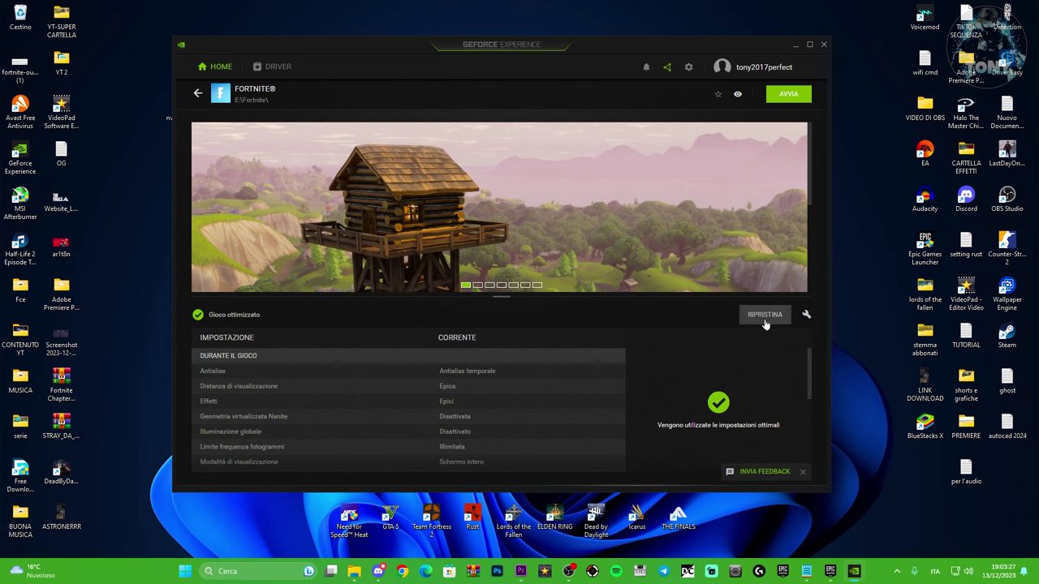
left_click(807, 315)
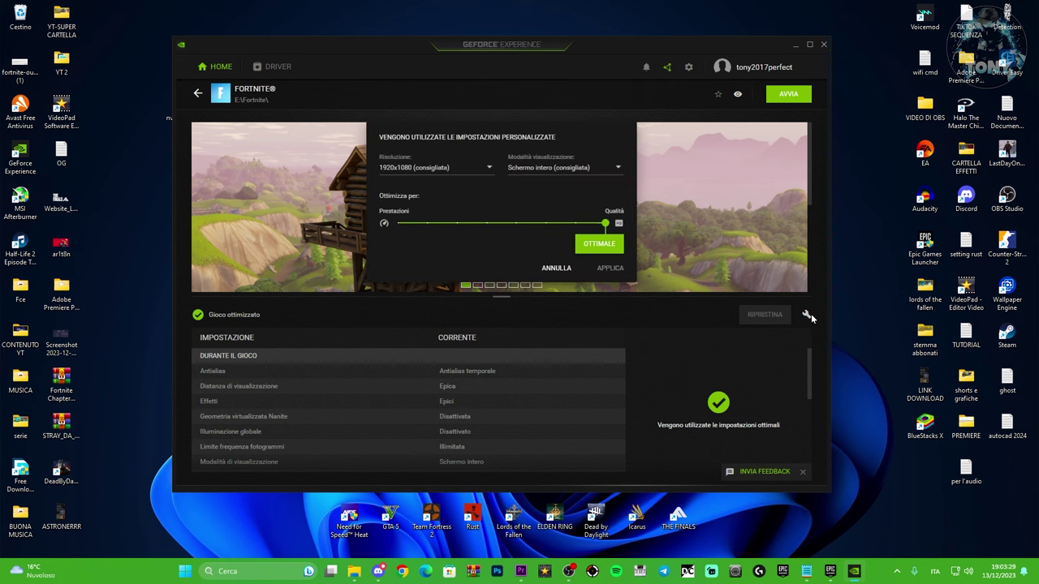
left_click_drag(606, 223, 70, 226)
left_click(609, 269)
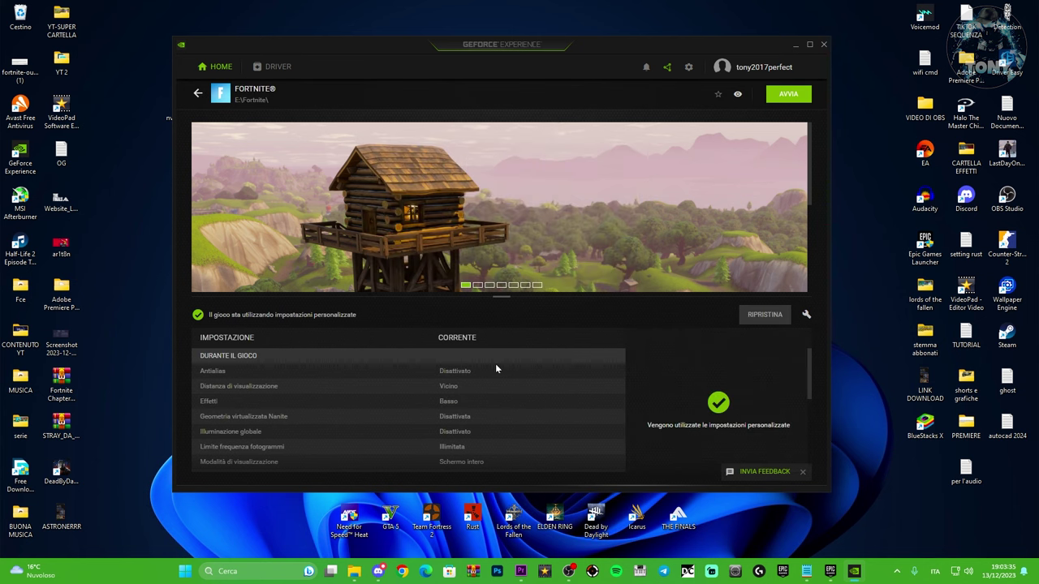
- Review Fortnite's applied in-game settings, from Antialias through Texture and VSync to the NVIDIA Reflex and vertical sync entries
mouse_move(429, 375)
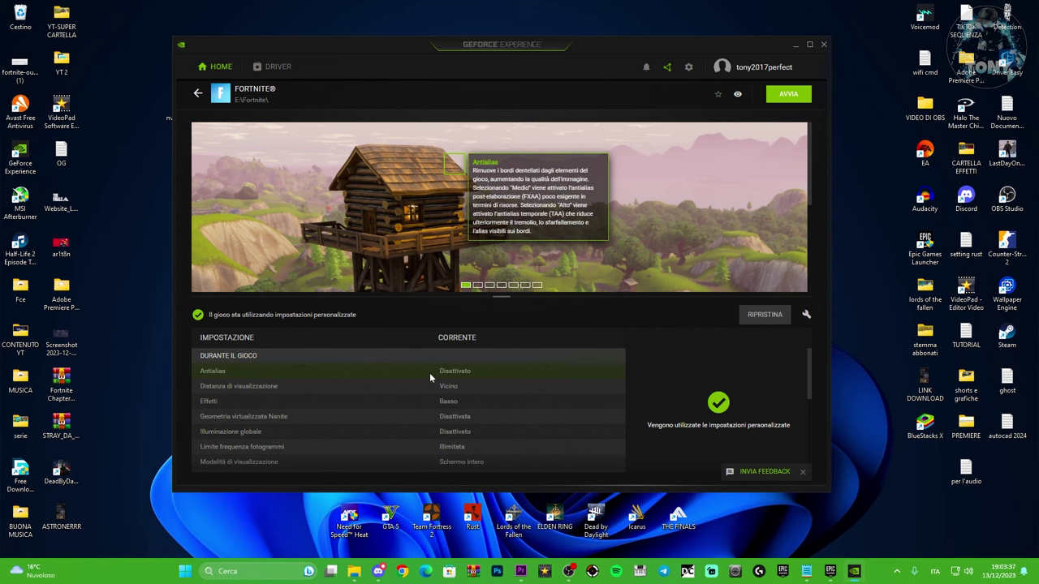
mouse_move(292, 390)
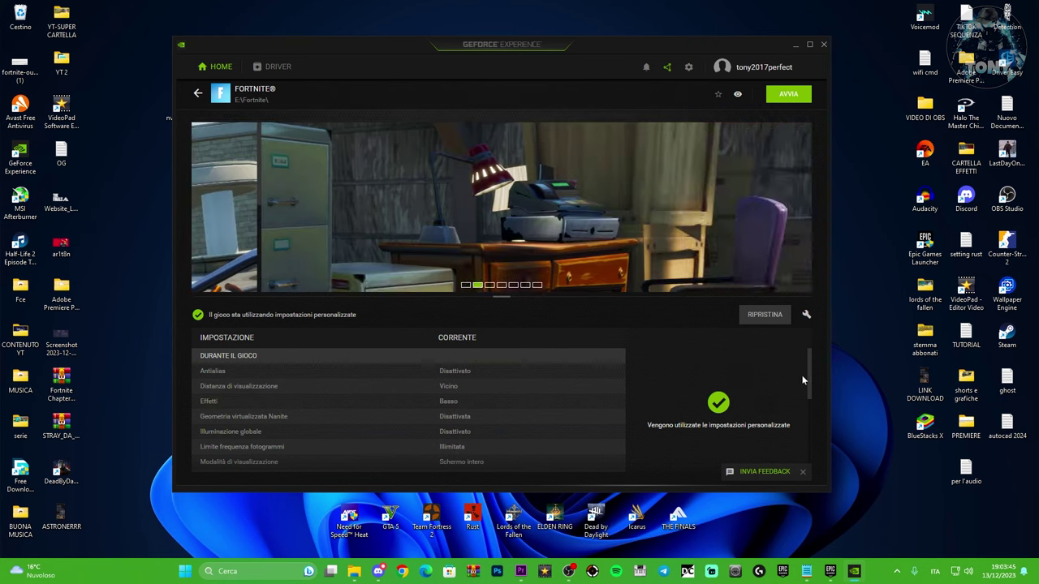
left_click_drag(809, 380, 808, 408)
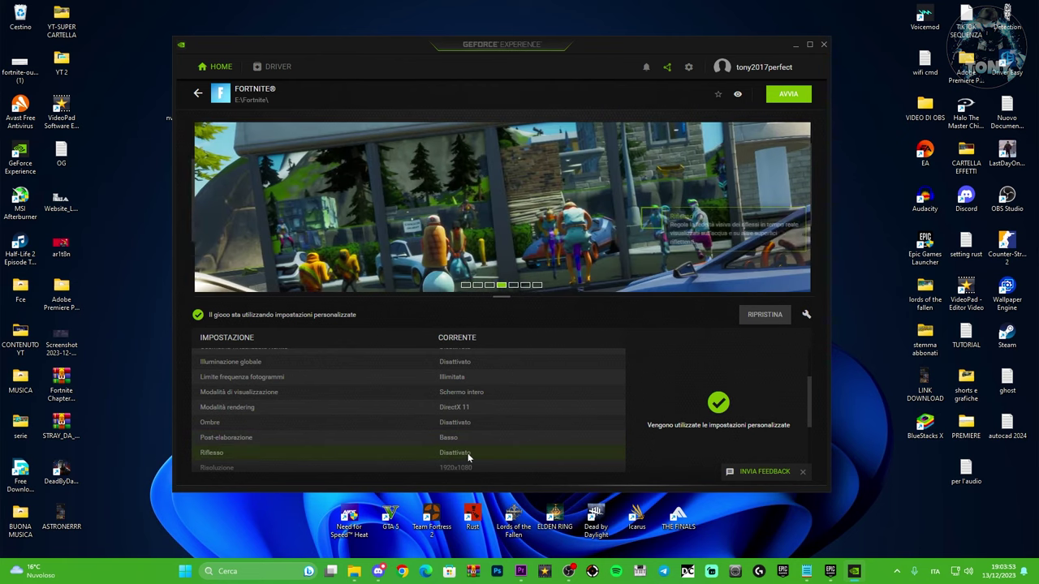
scroll(469, 422, "down", 3)
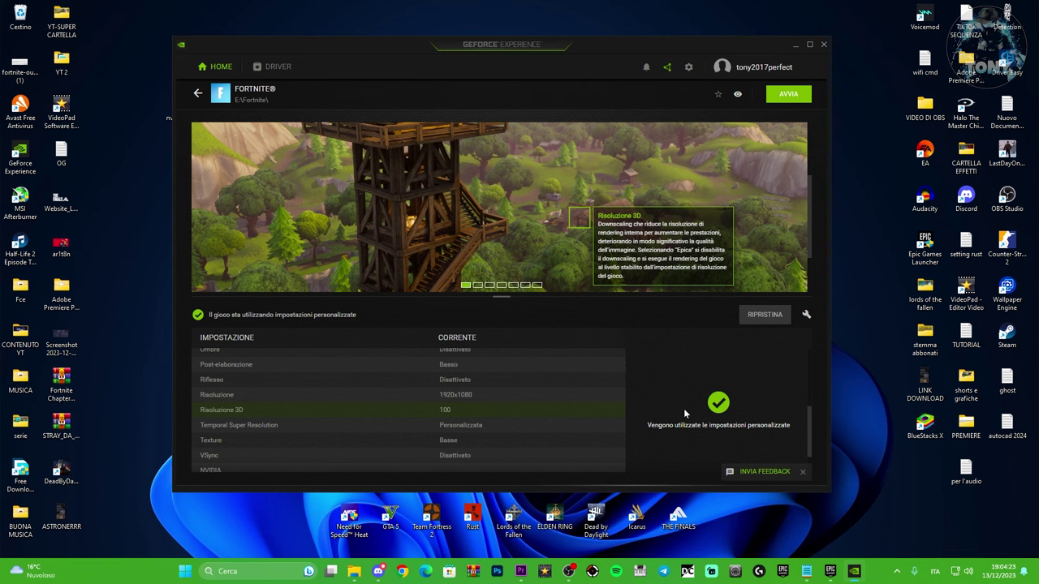
mouse_move(459, 445)
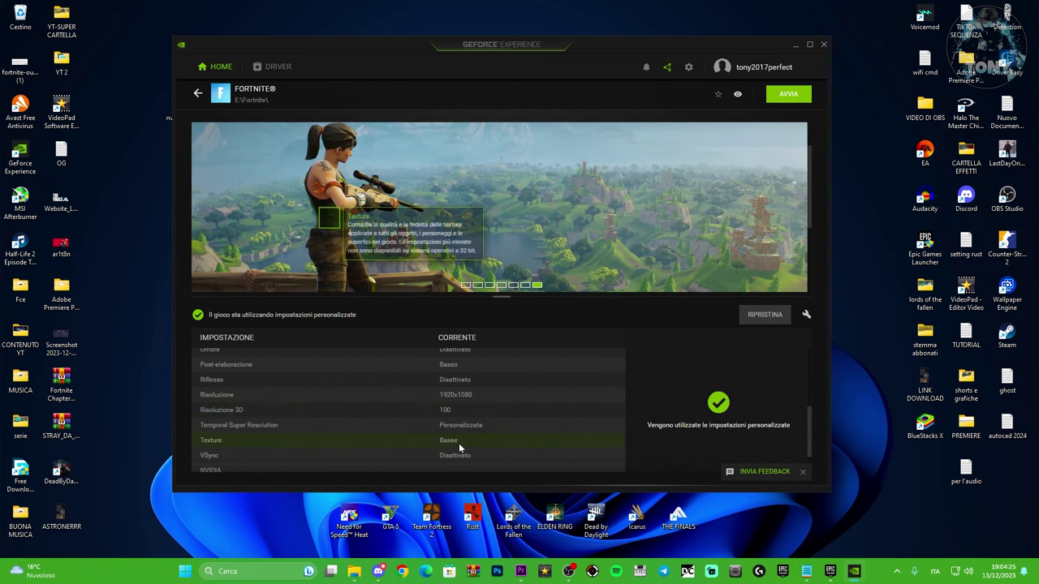
mouse_move(336, 454)
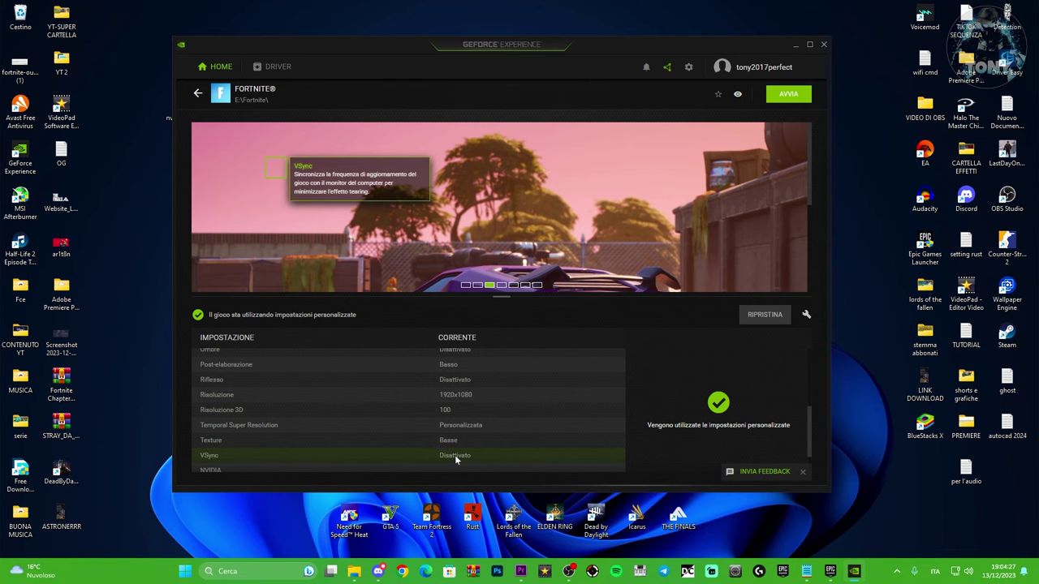
scroll(467, 446, "down", 1)
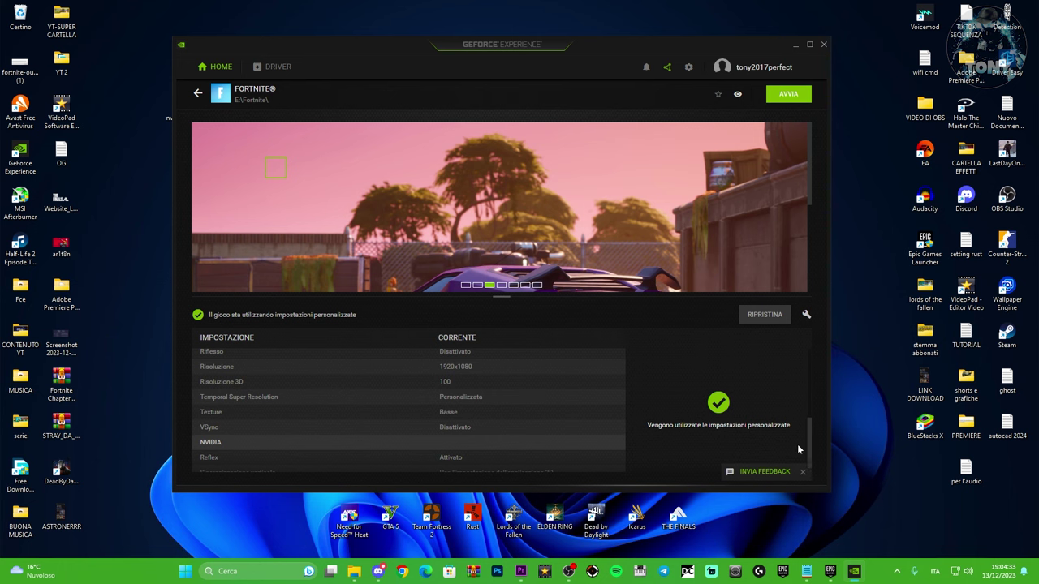
scroll(809, 441, "down", 1)
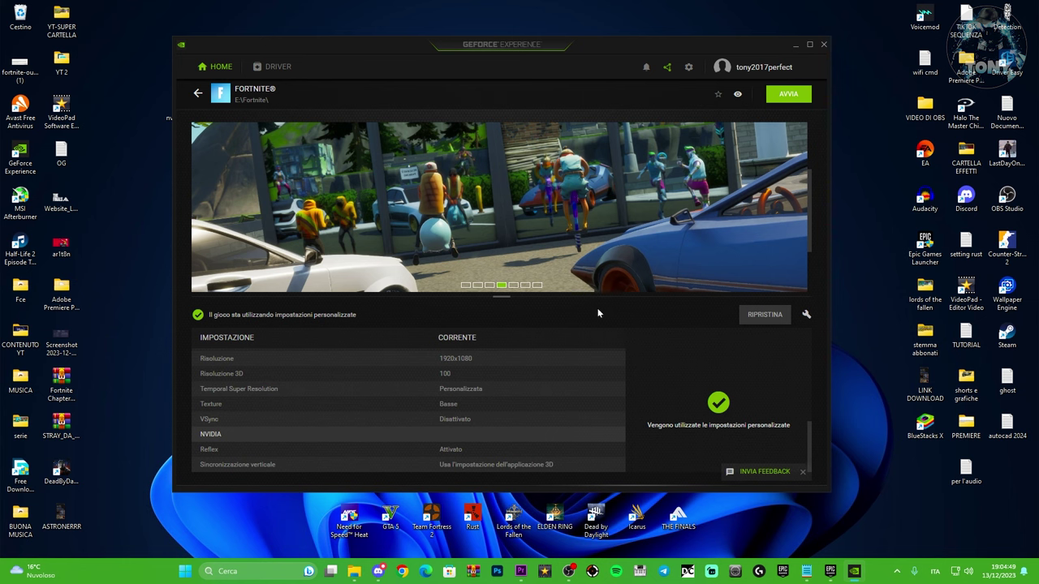
- Check for GeForce Game Ready driver updates, then minimize GeForce Experience
left_click(275, 72)
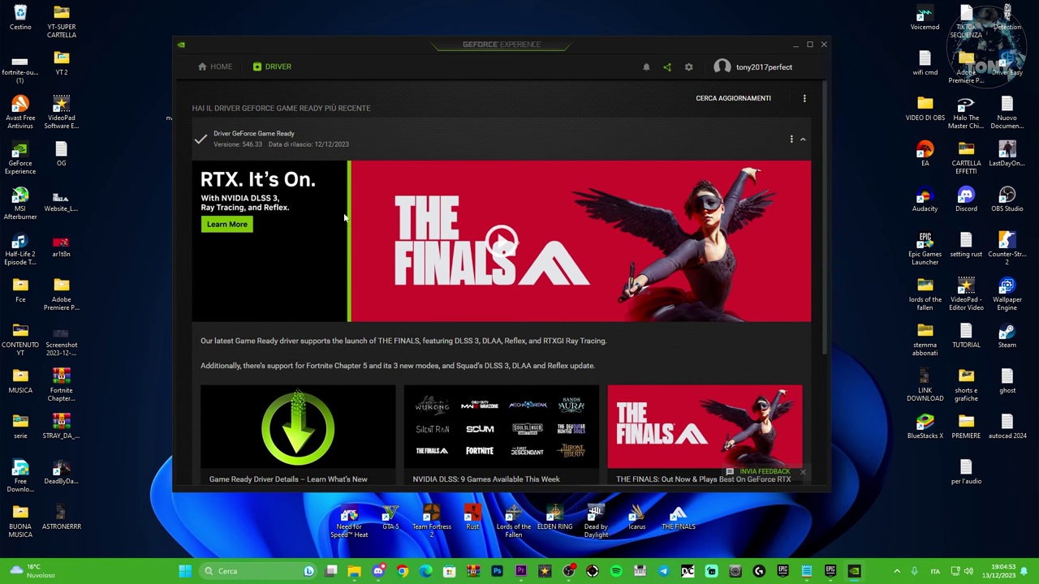
left_click(719, 109)
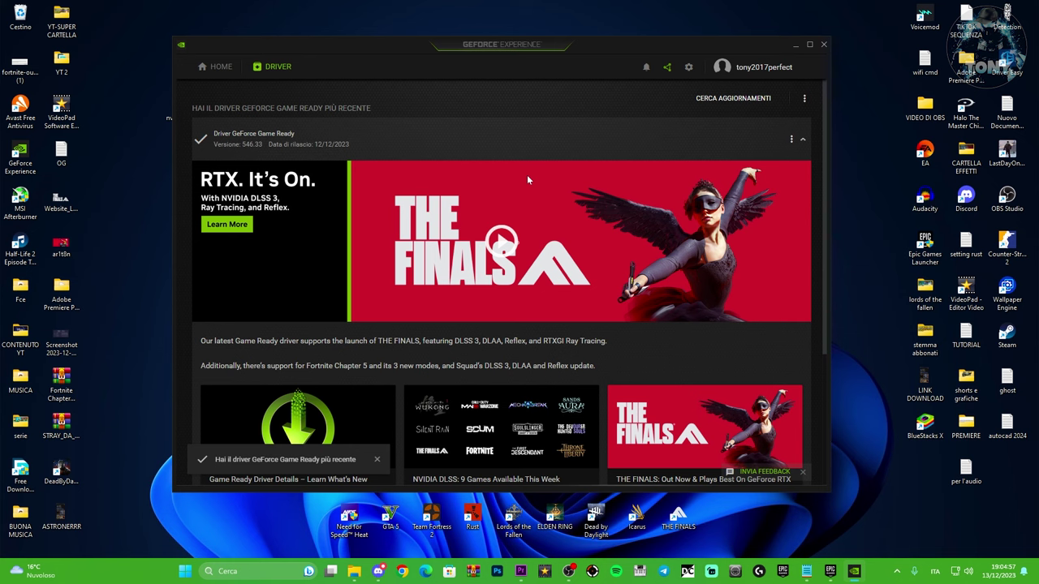
left_click(798, 46)
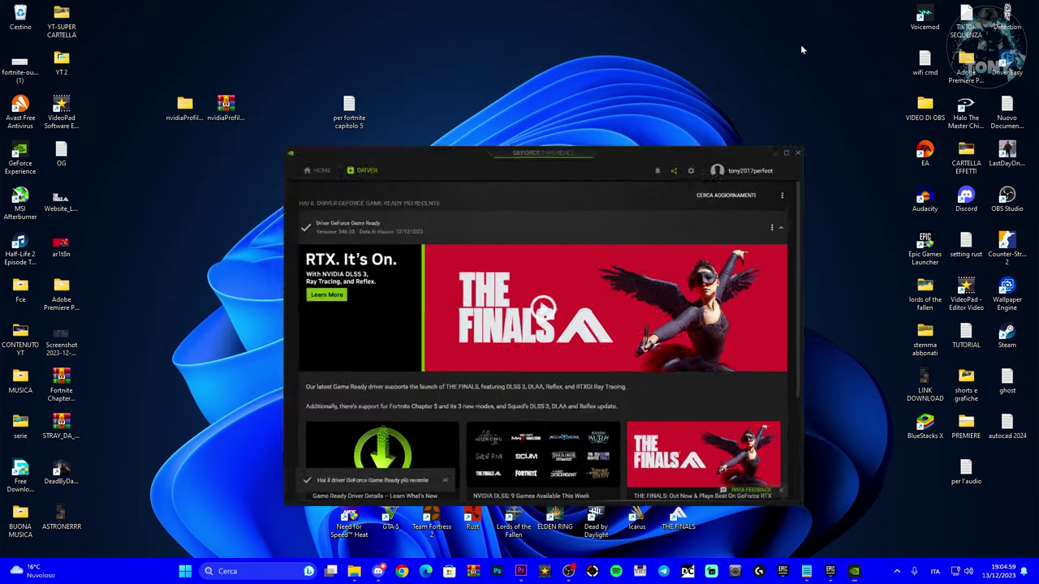